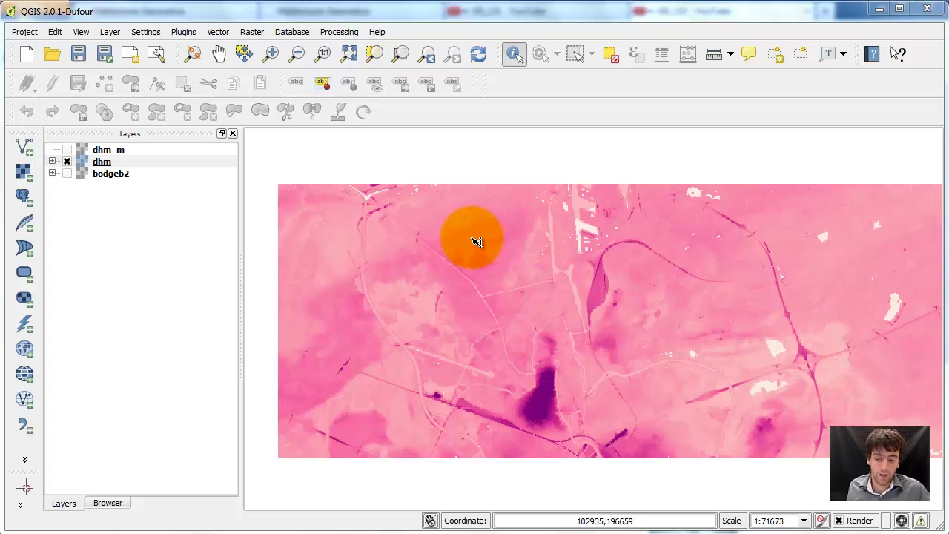
- Start a raster calculation and enter the condition "dhm@1" < 1000 as its expression
left_click(252, 32)
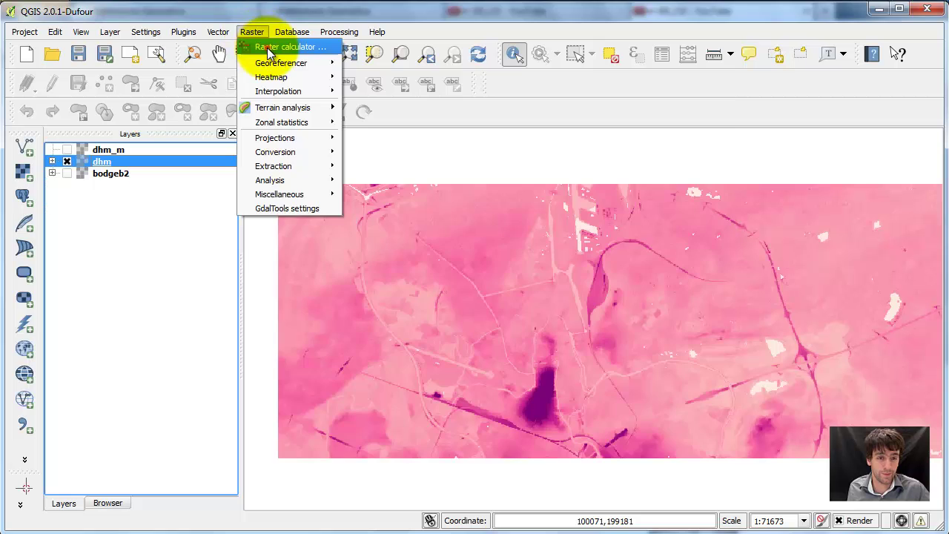
left_click(267, 47)
left_click_drag(355, 70, 304, 60)
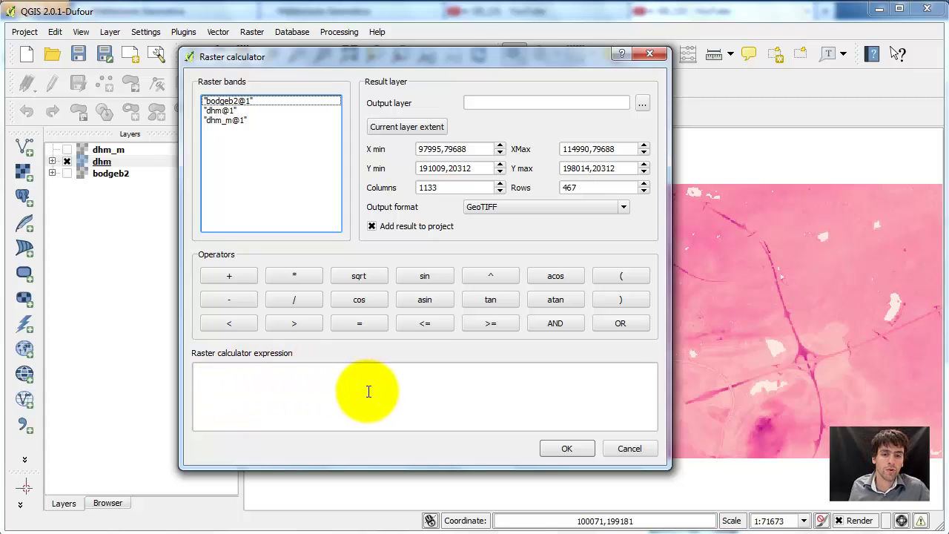
left_click(262, 375)
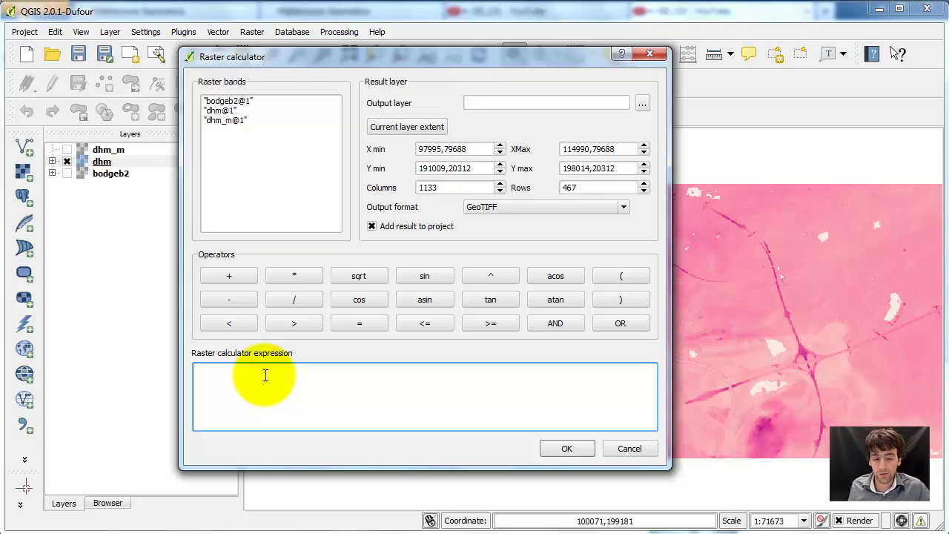
double_click(223, 110)
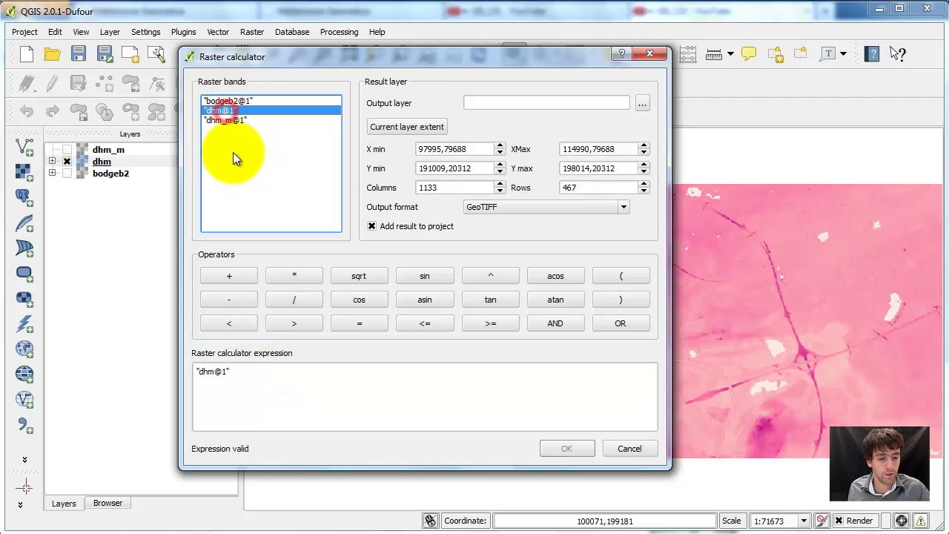
left_click(230, 324)
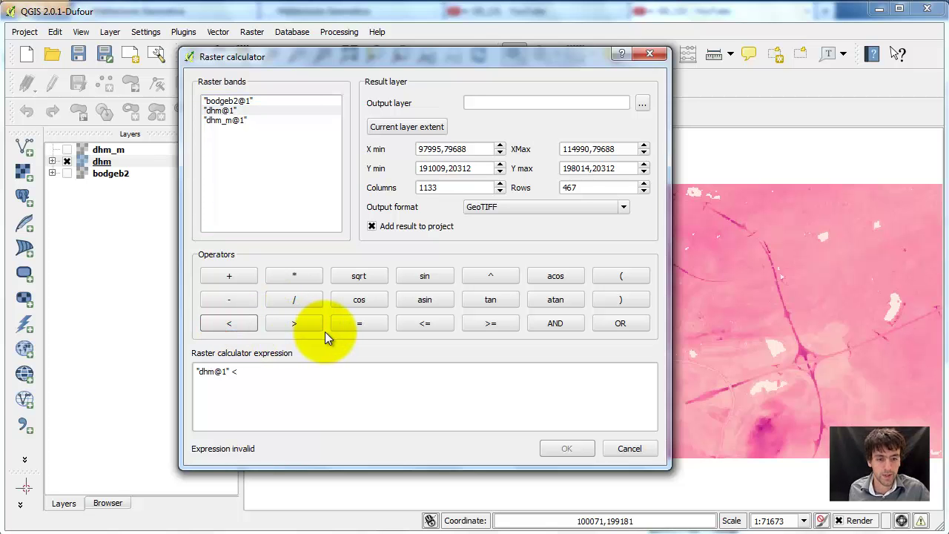
left_click(311, 370)
type("10")
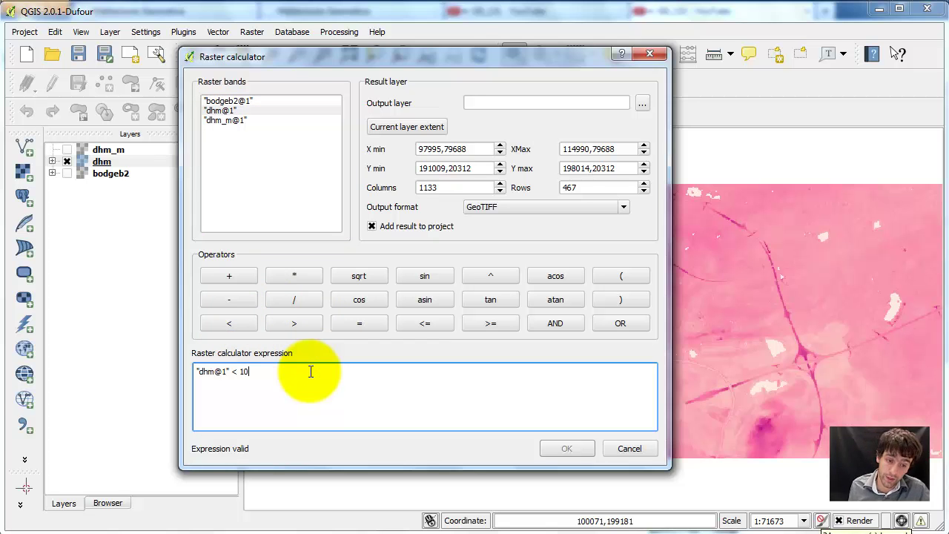
type("00")
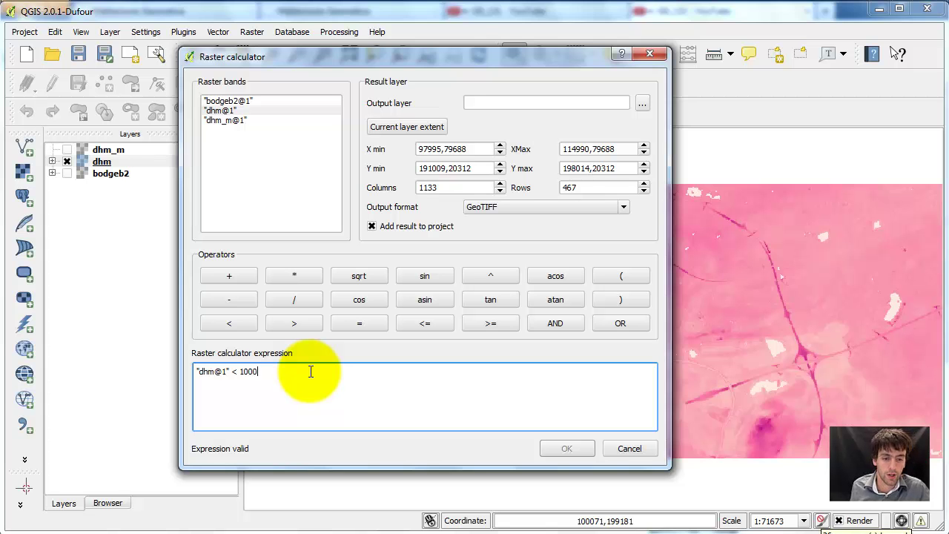
- Enclose the condition in parentheses and multiply it by 10, giving ("dhm@1" < 1000) * 10
type(")")
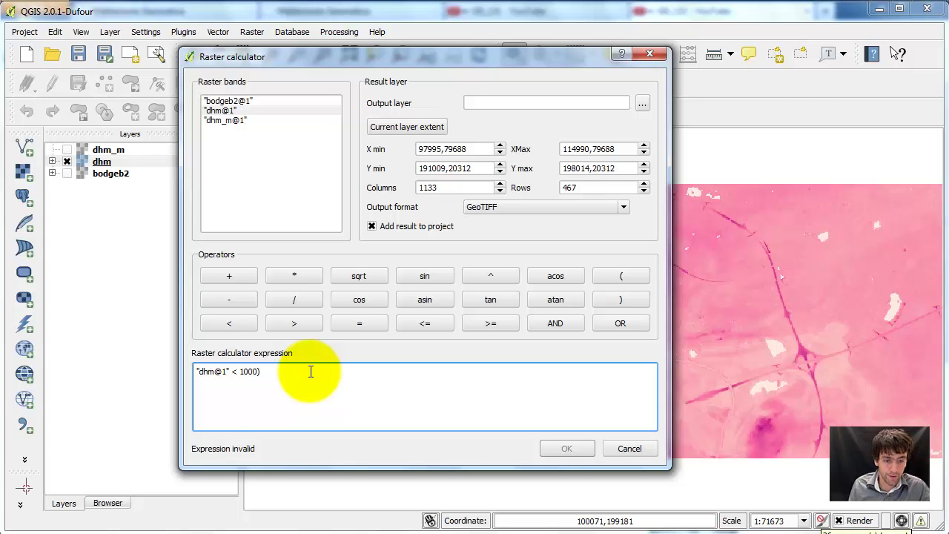
left_click(196, 371)
type("(")
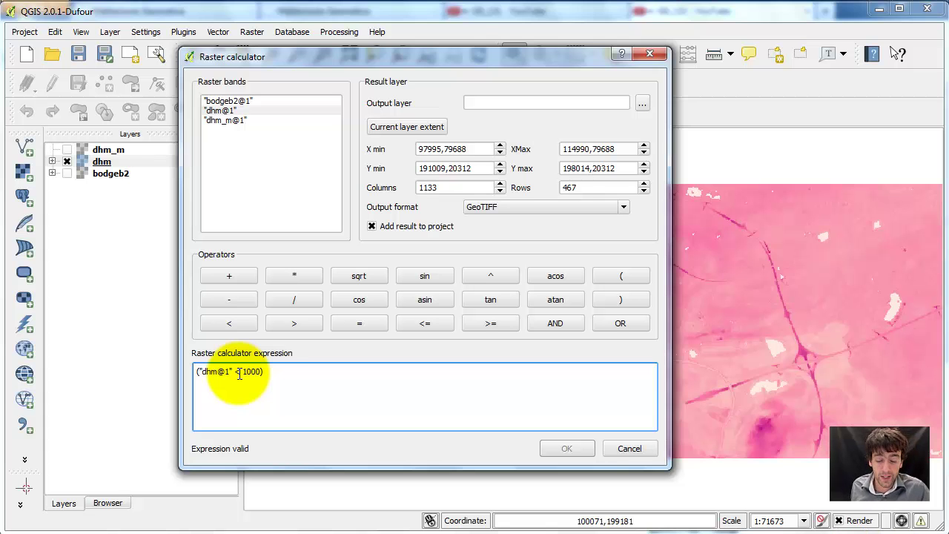
left_click(284, 369)
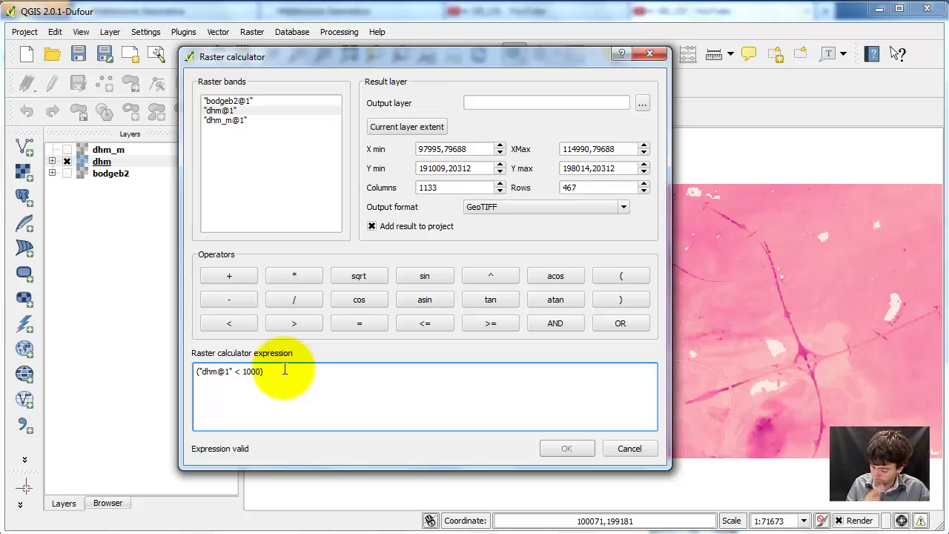
type("* ")
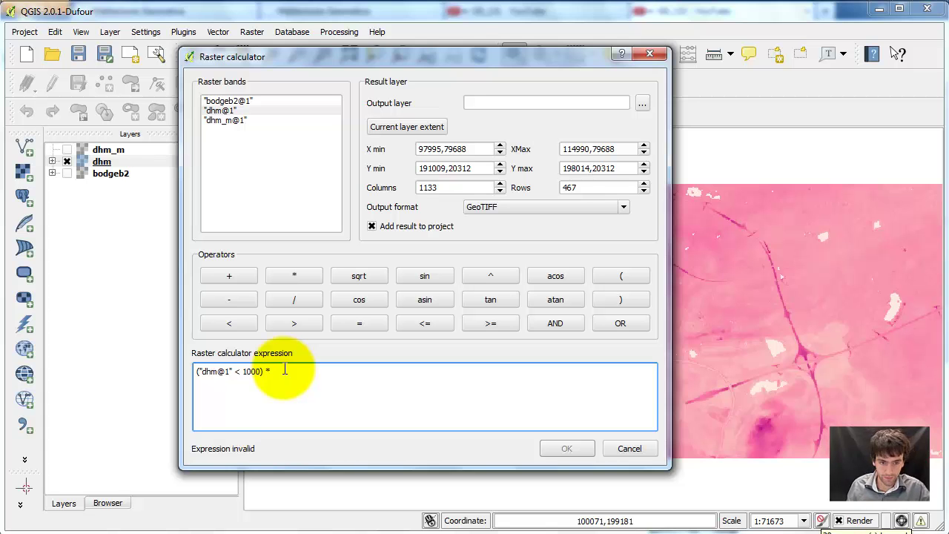
type("10")
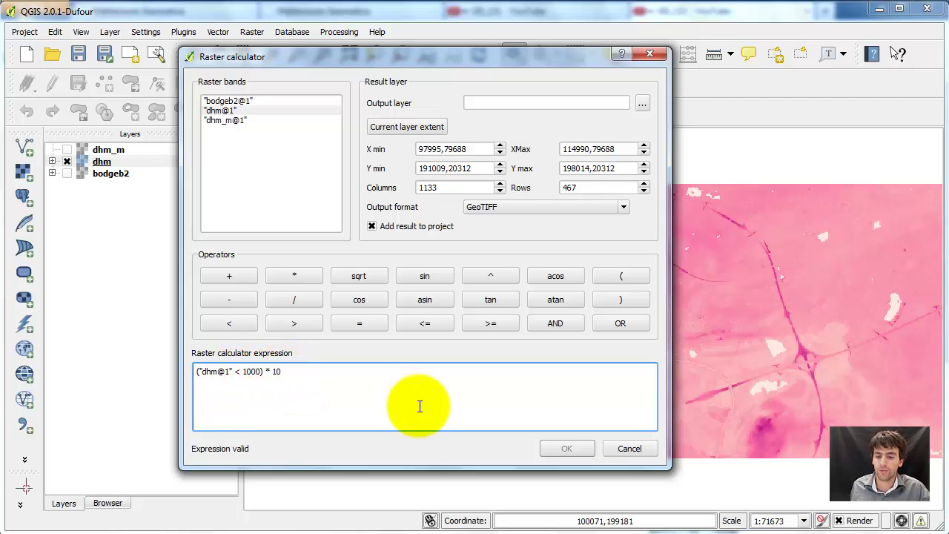
- Name the result file test_1 in the GIS folder and run the raster calculation
left_click(643, 104)
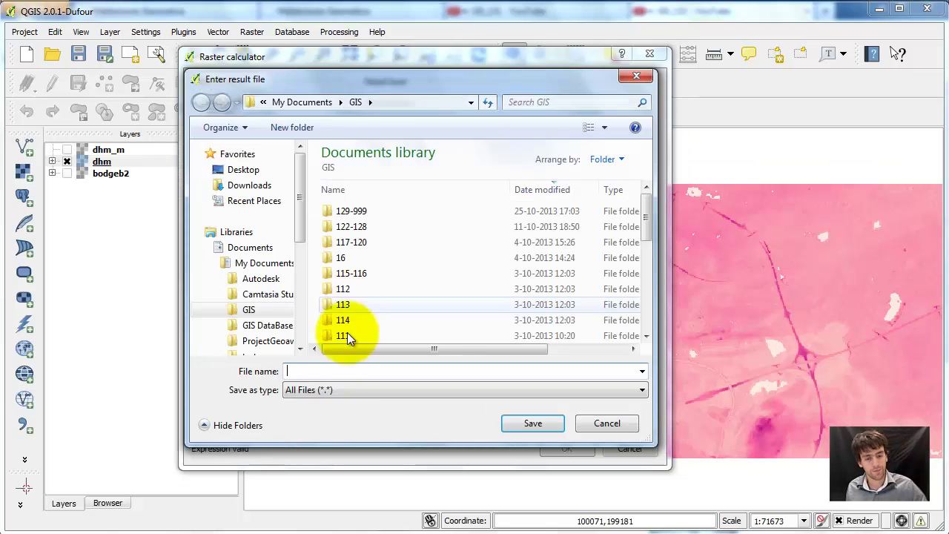
type("test 1")
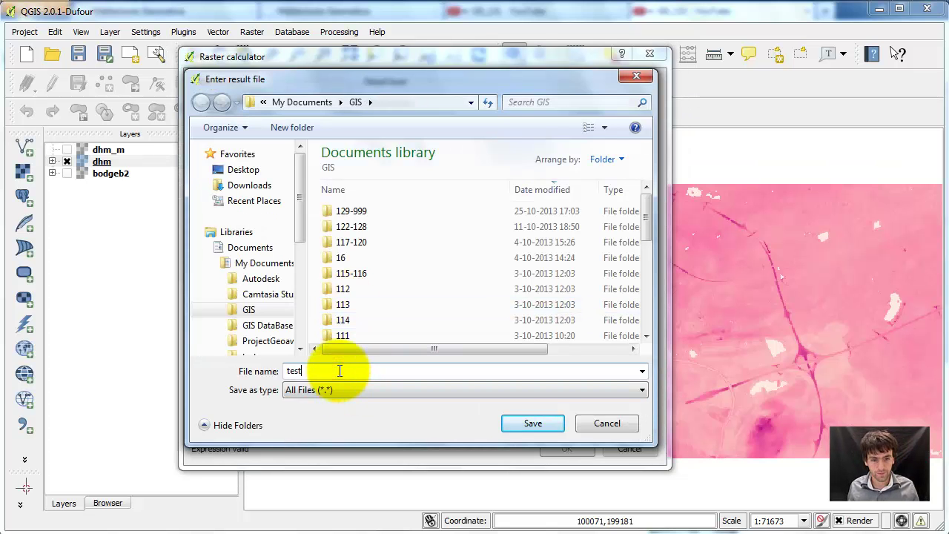
key("BackSpace")
key("BackSpace")
type("_2")
left_click(533, 424)
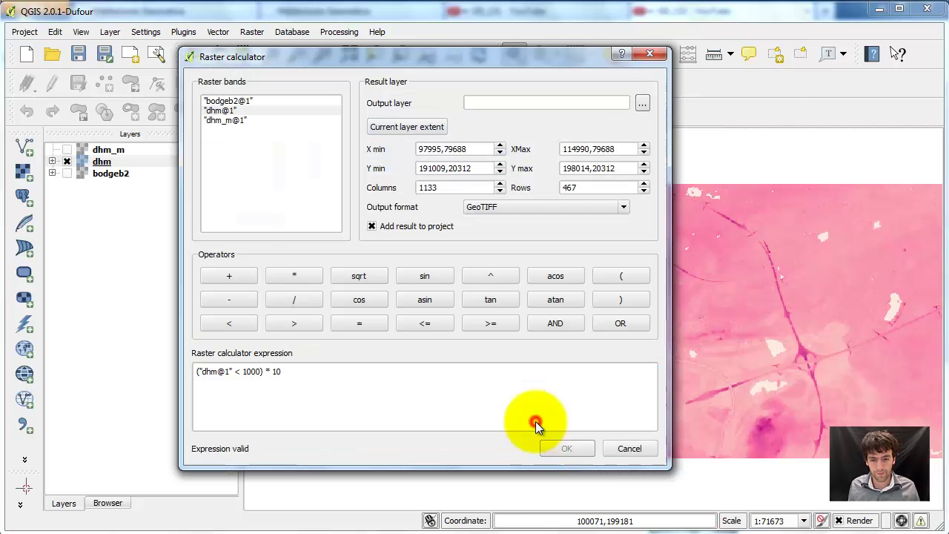
left_click(571, 448)
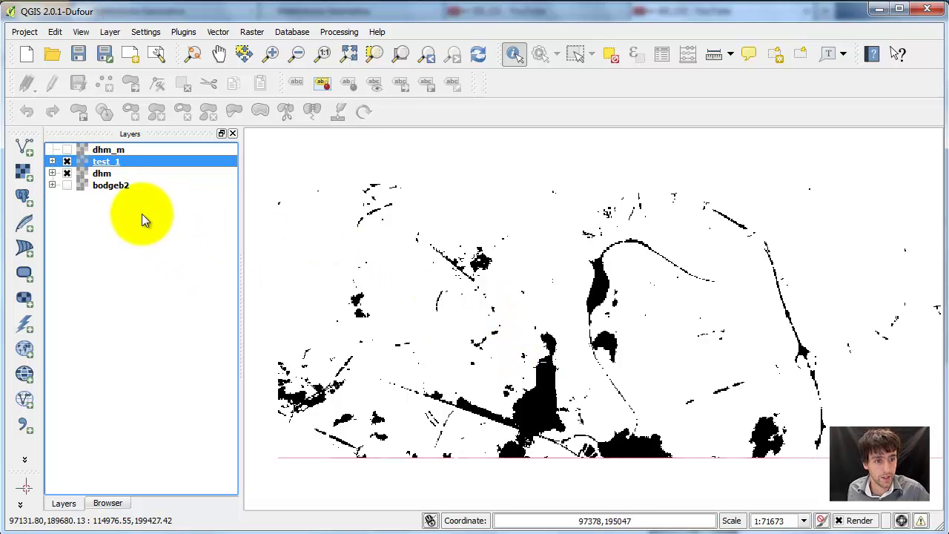
- Hide the dhm layer and identify its cell value at a white spot of the test_1 result
left_click(67, 173)
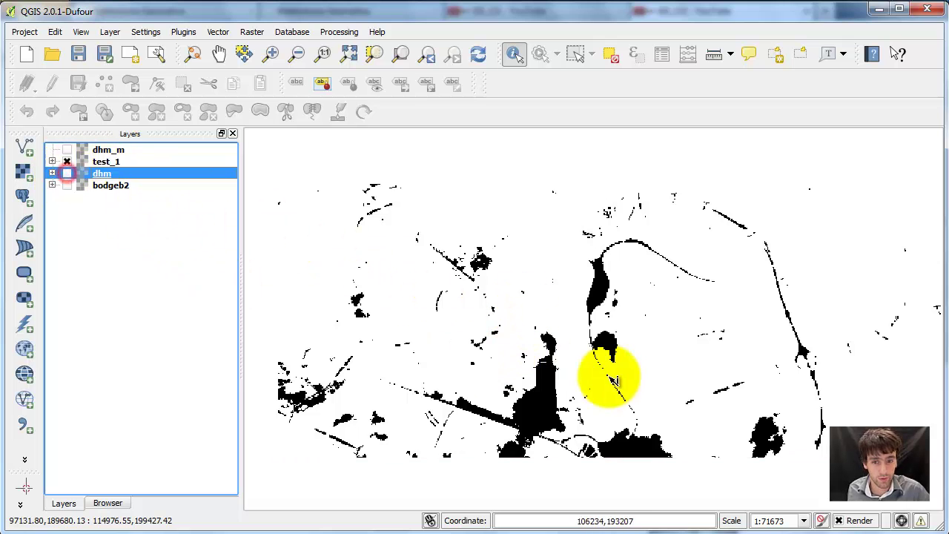
left_click(522, 337)
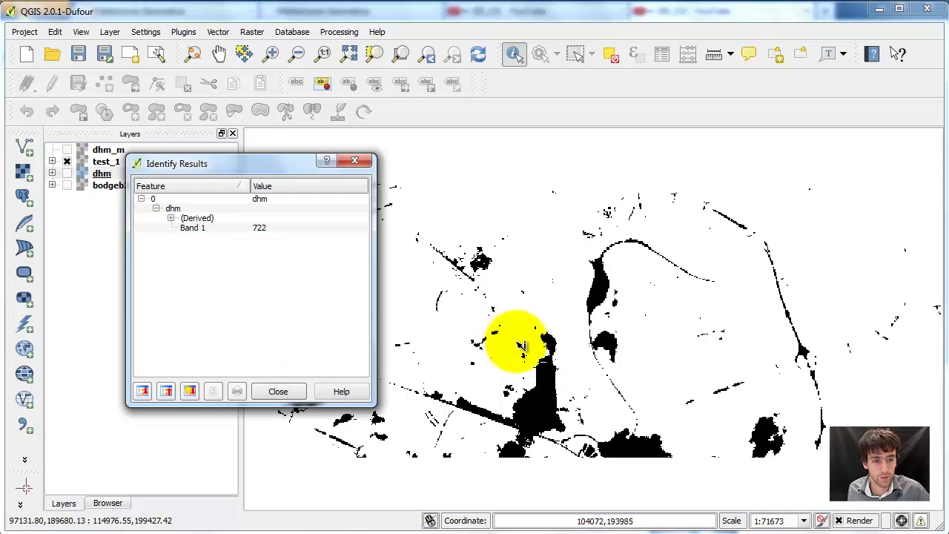
left_click(354, 160)
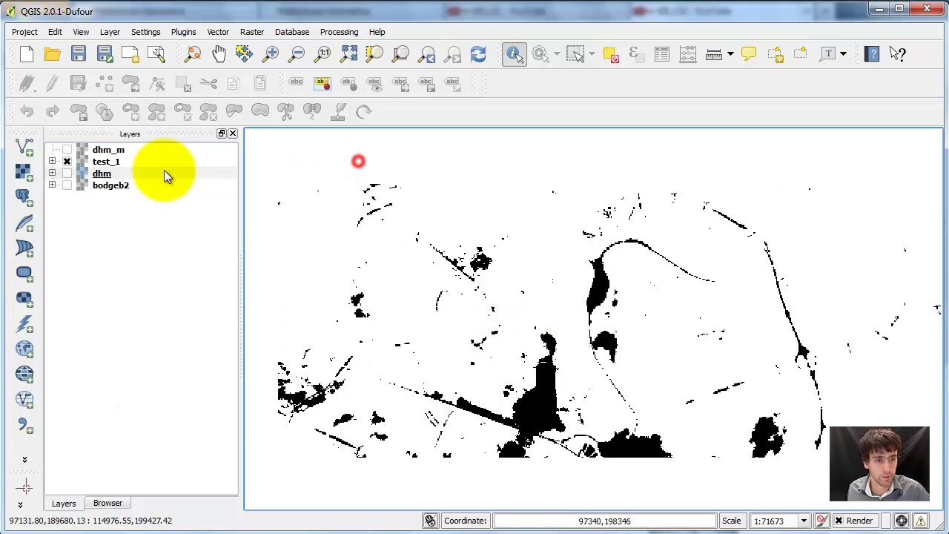
- Identify the test_1 layer's cell values at several white spots and in the large black area near the centre
left_click(106, 162)
left_click(509, 335)
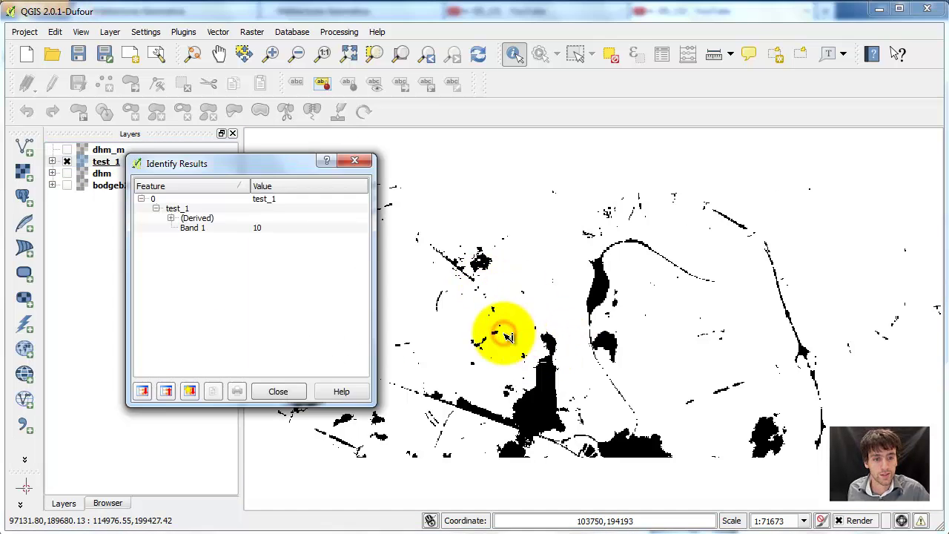
left_click(354, 160)
left_click(457, 335)
left_click(354, 160)
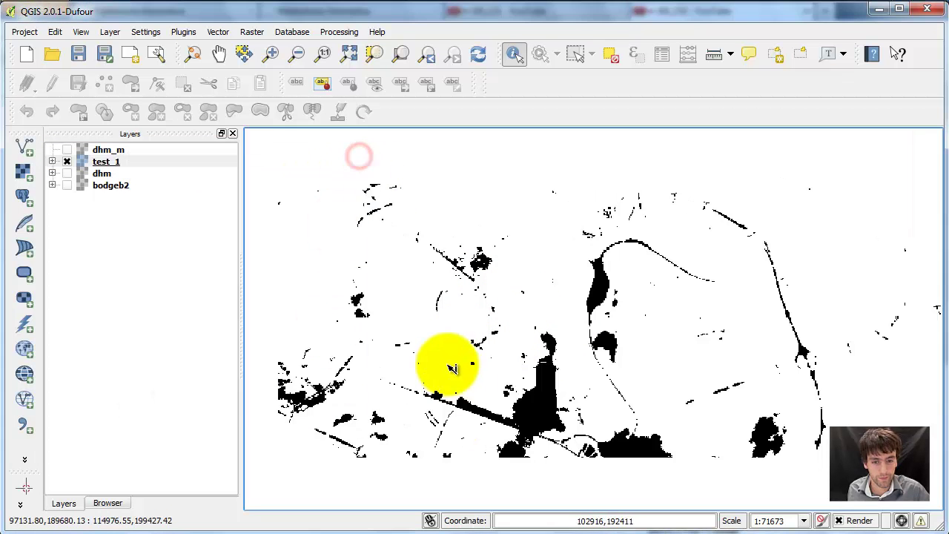
left_click(443, 361)
left_click(278, 390)
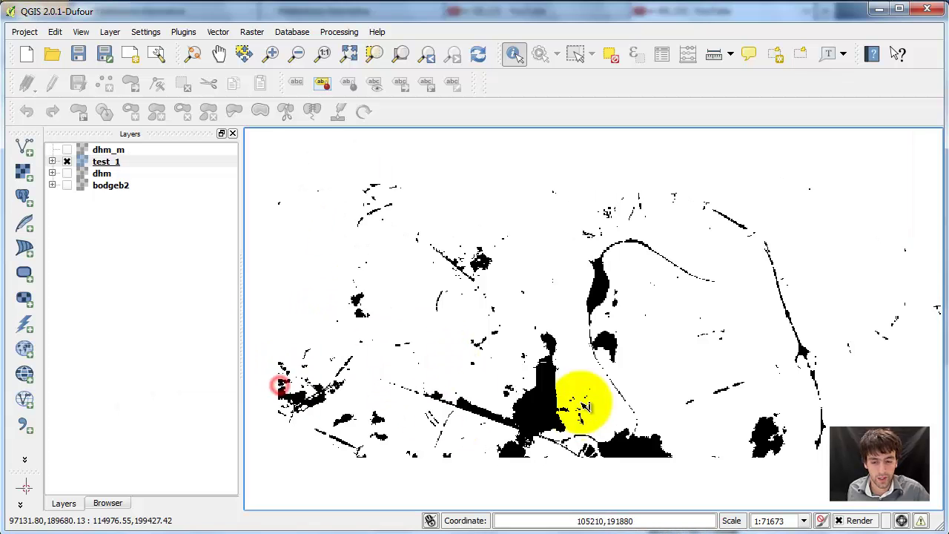
left_click(539, 406)
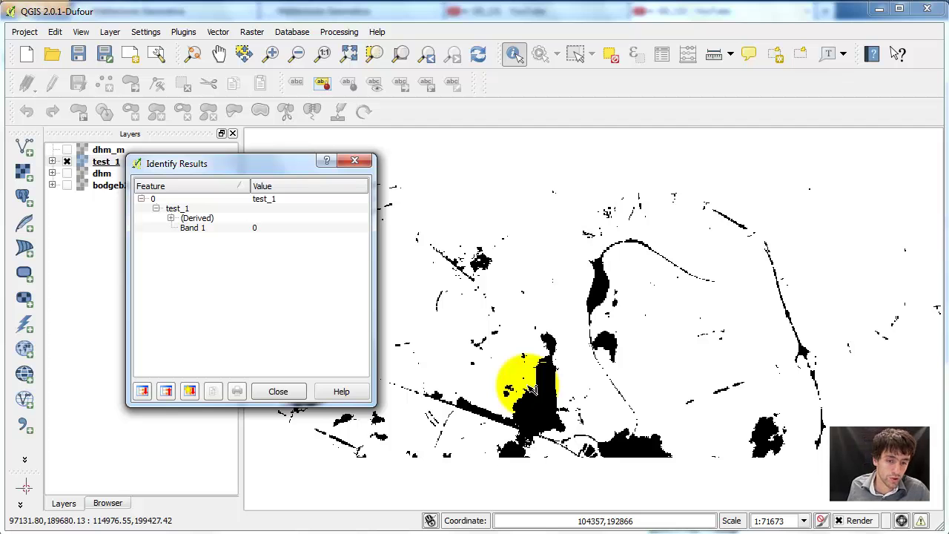
left_click(296, 399)
- Hide the test_1 layer and make the dhm layer visible and active again
left_click(264, 38)
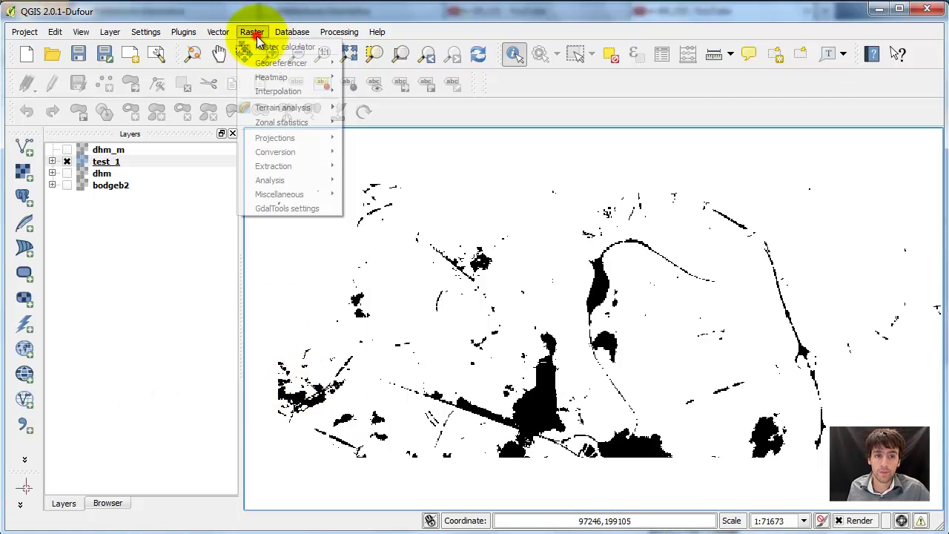
left_click(59, 135)
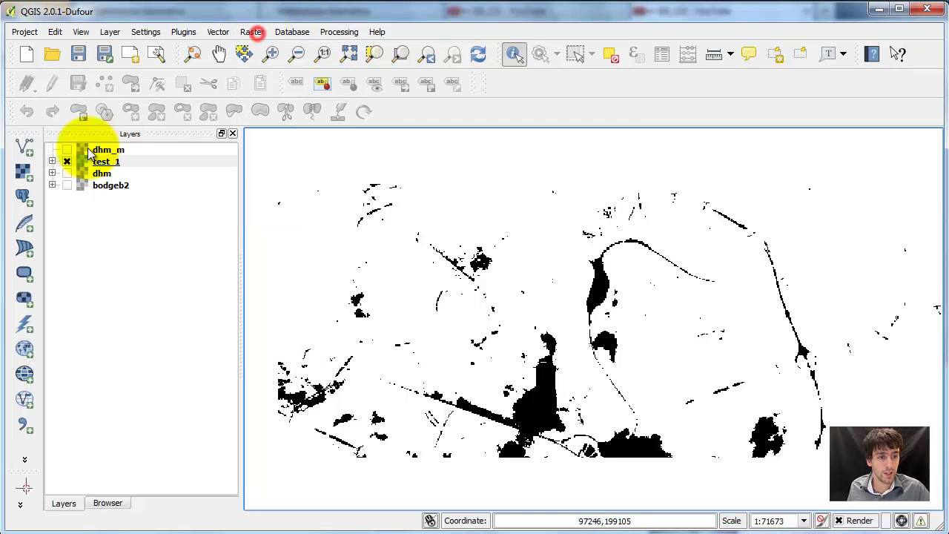
left_click(66, 161)
left_click(77, 173)
- Start a new raster calculation with the parenthesised condition ("dhm@1" < 1000)
left_click(252, 31)
left_click(278, 47)
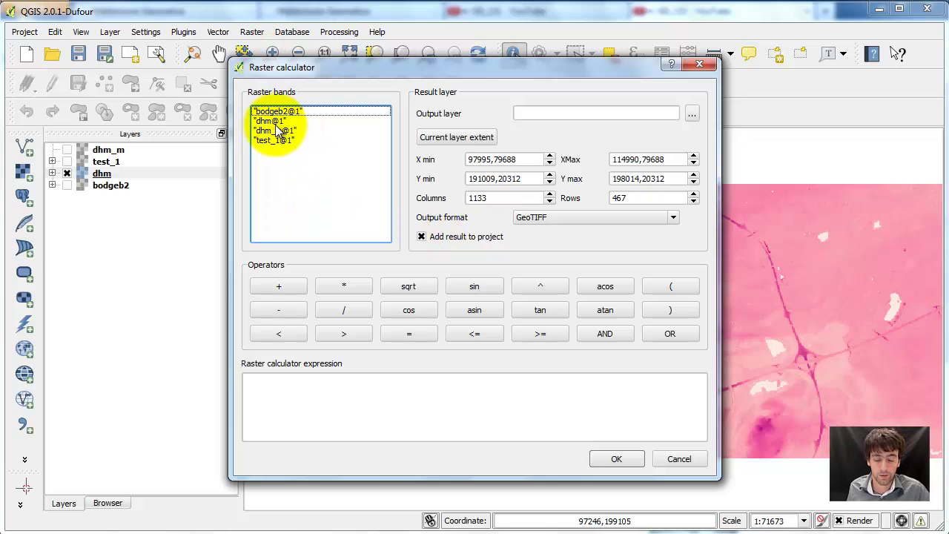
double_click(270, 121)
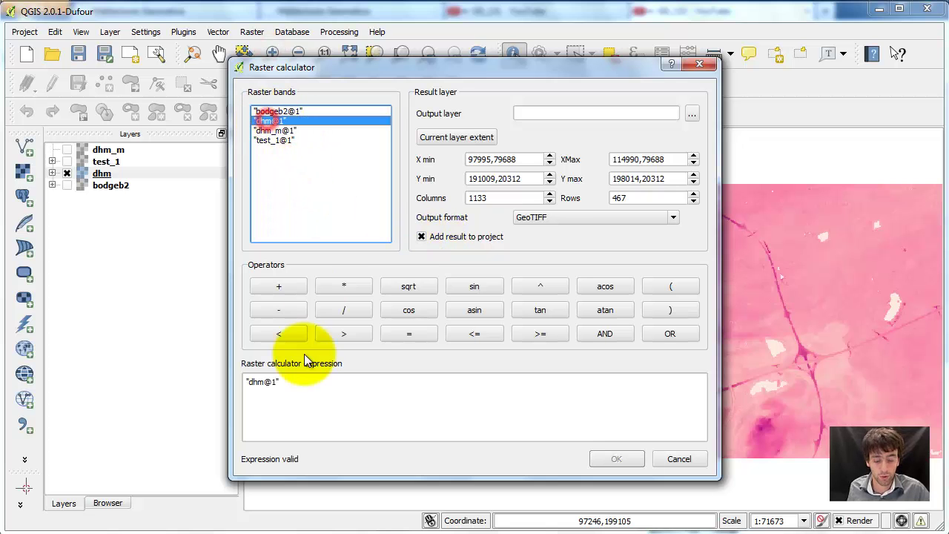
left_click(284, 332)
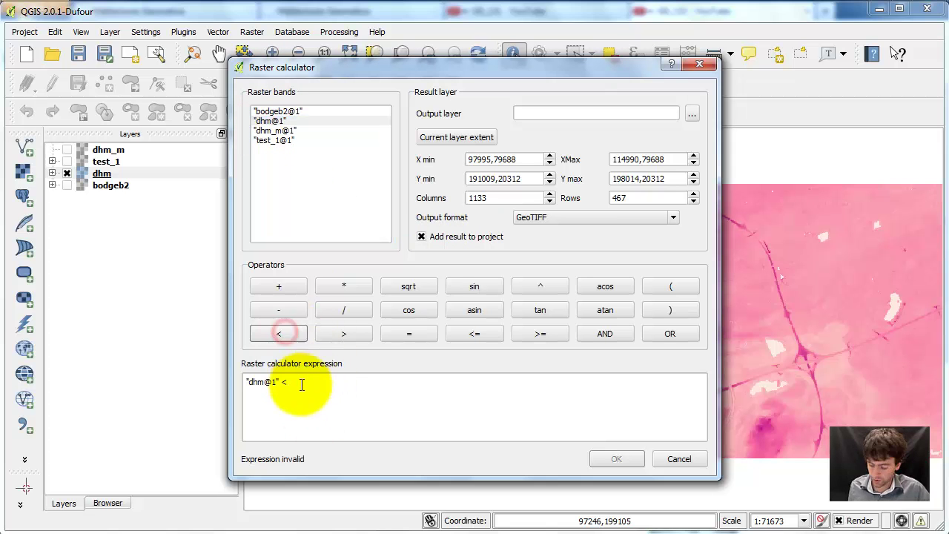
left_click(302, 384)
type("100")
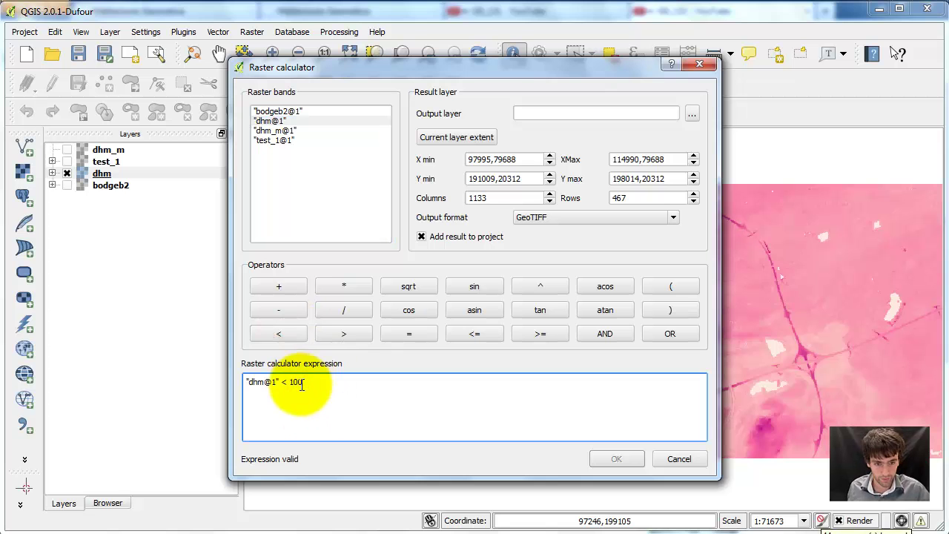
type("0)")
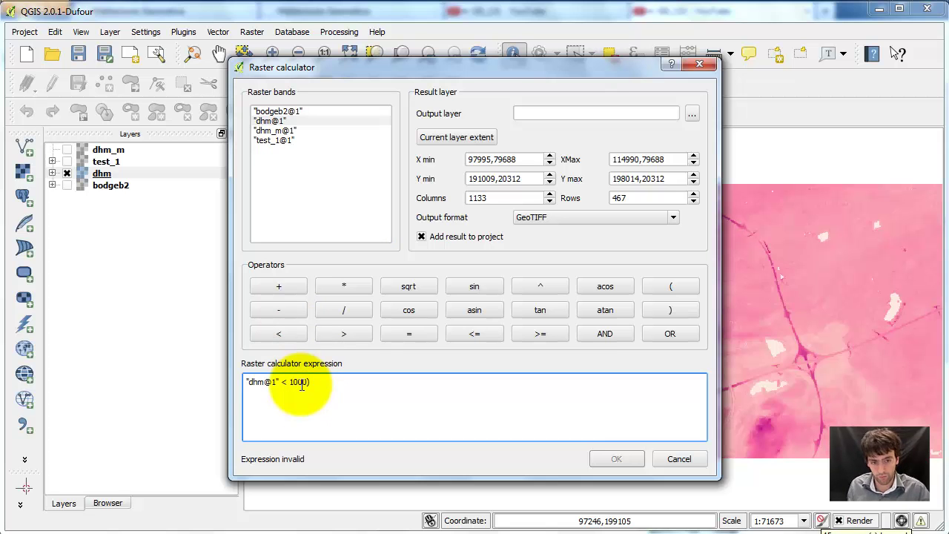
left_click(248, 380)
type("(")
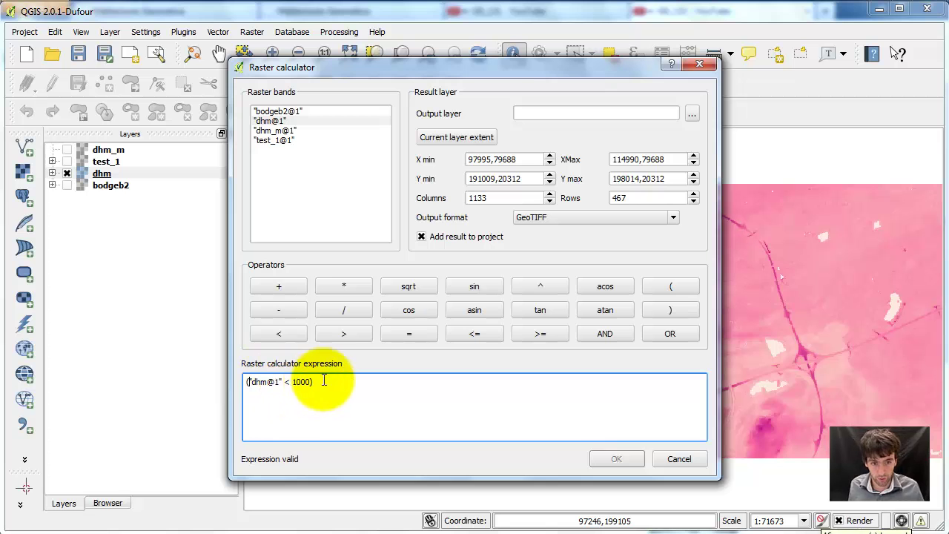
- Multiply the parenthesised condition by 10 and continue the expression with a plus sign and a new line
left_click(326, 383)
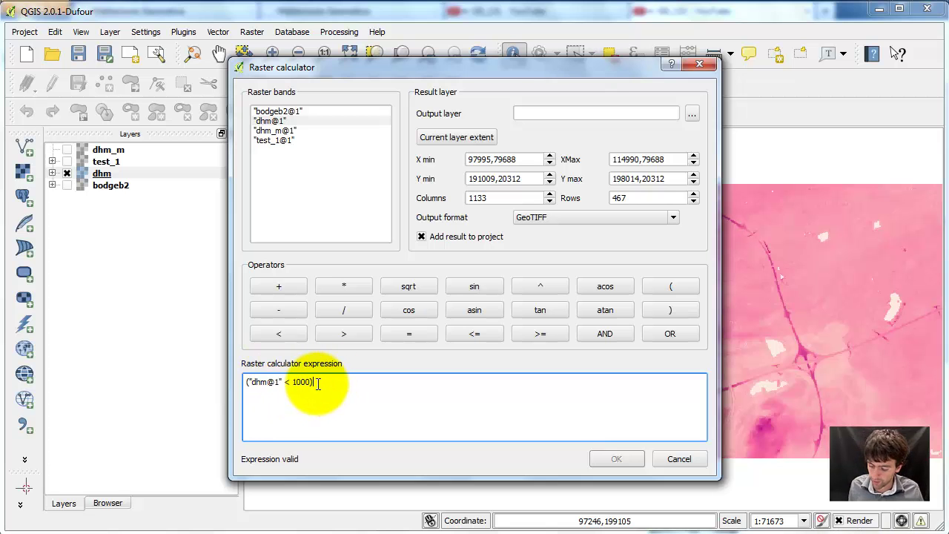
type("* 10")
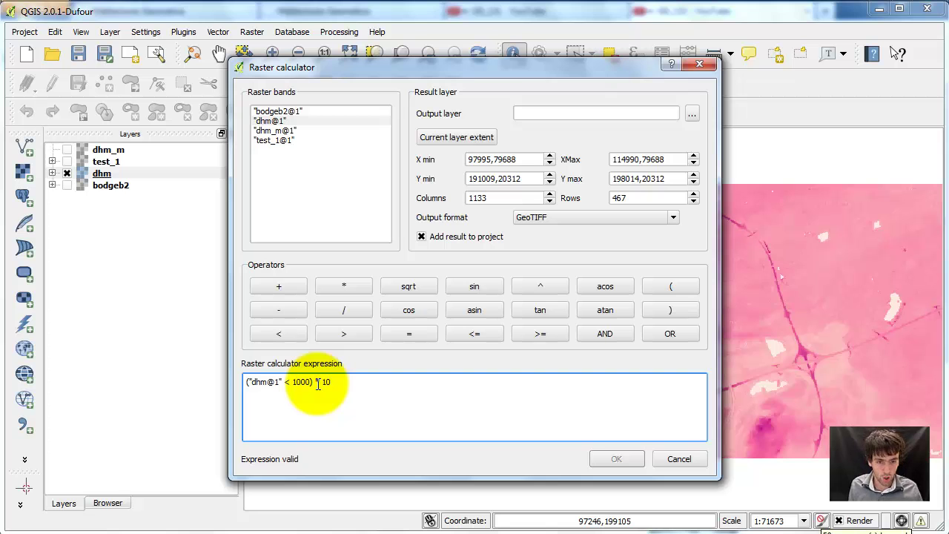
type(" +")
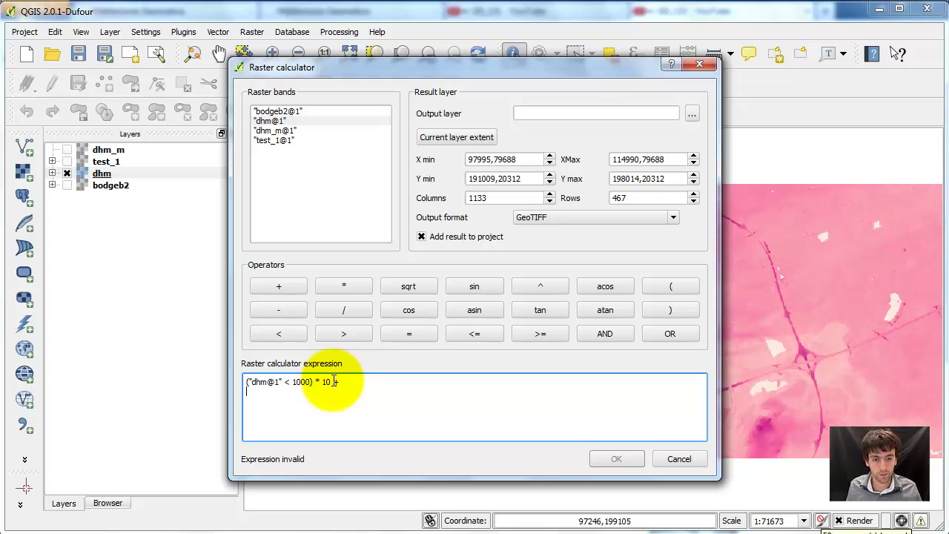
key("Return")
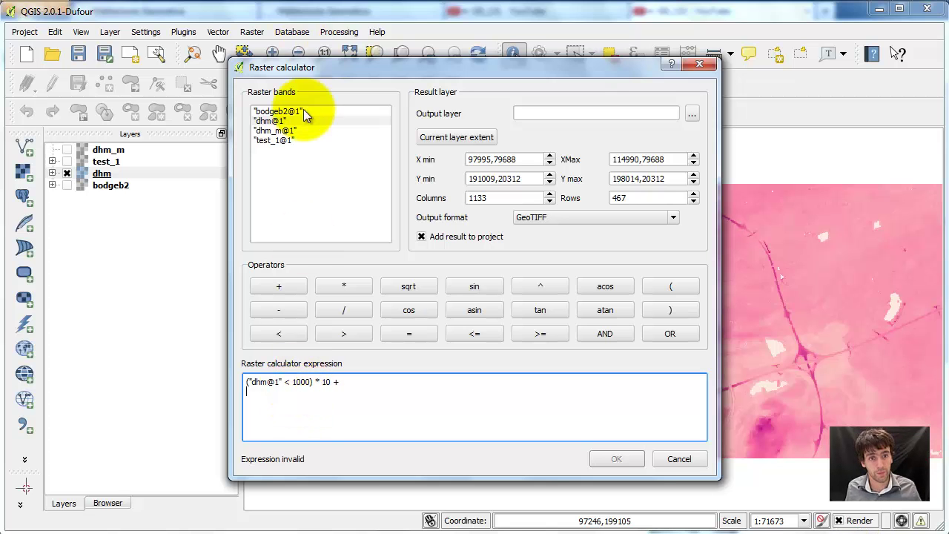
- Add the second condition "dhm@1" > 1000 AND "dhm@1" < 2000 on the second line of the expression
double_click(284, 124)
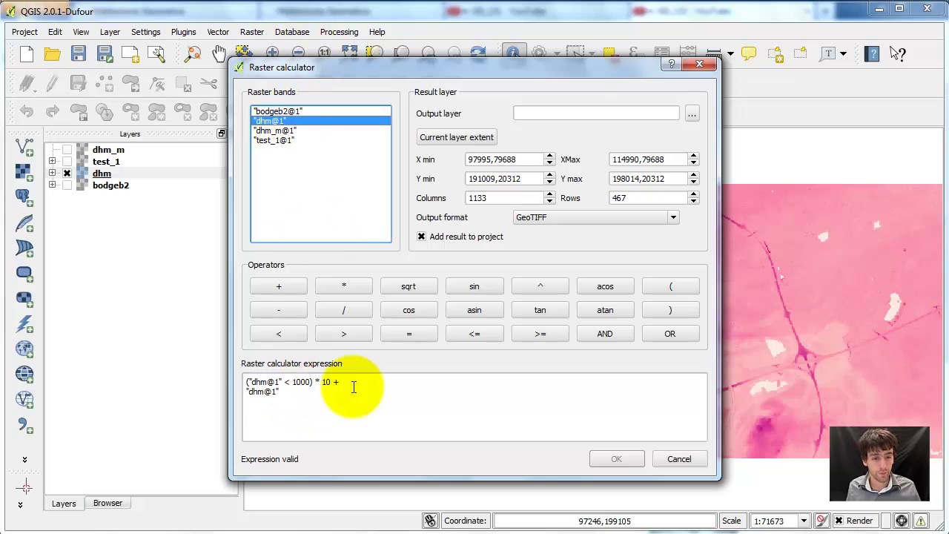
left_click(300, 395)
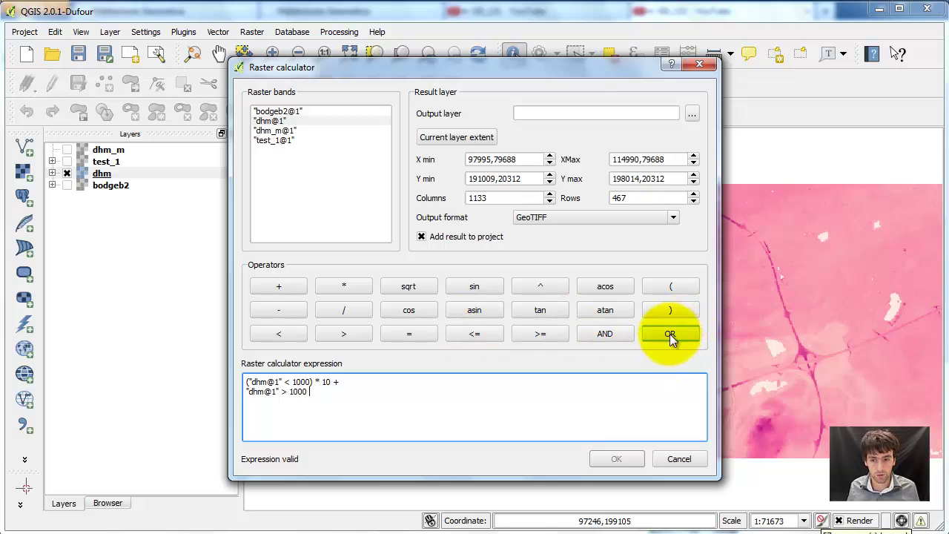
left_click(605, 334)
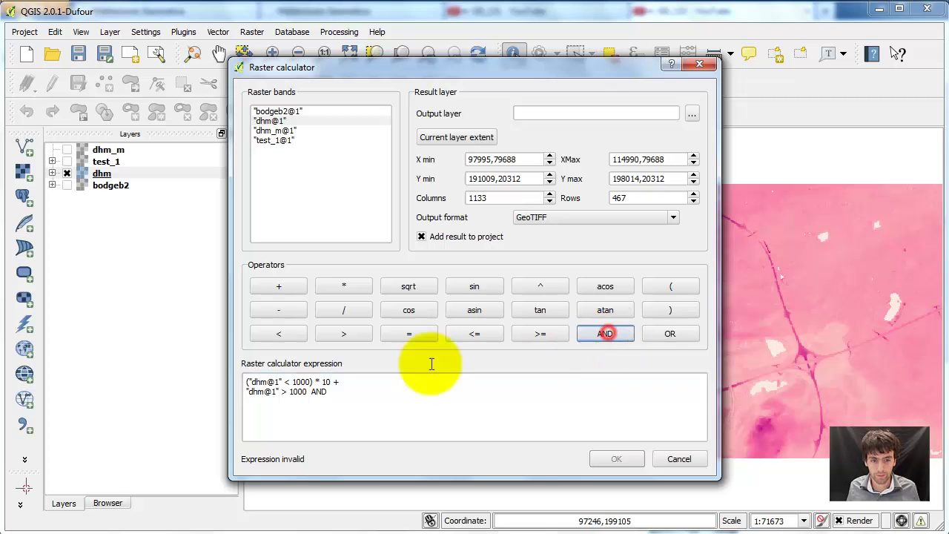
left_click(342, 391)
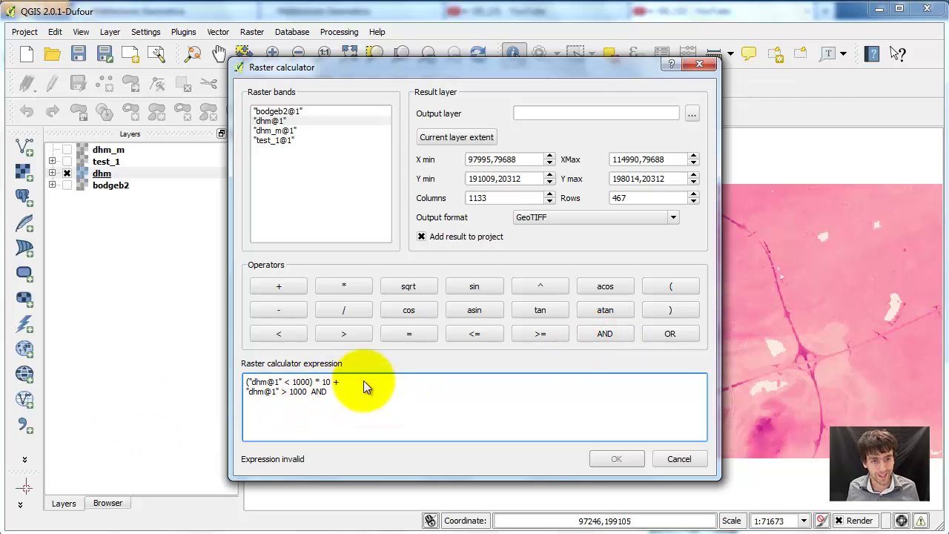
double_click(278, 121)
left_click(382, 390)
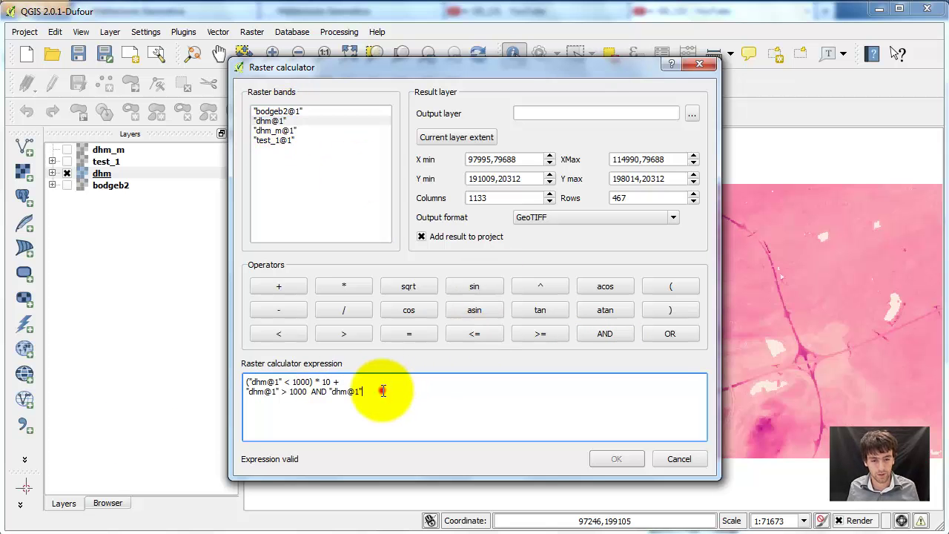
type(">")
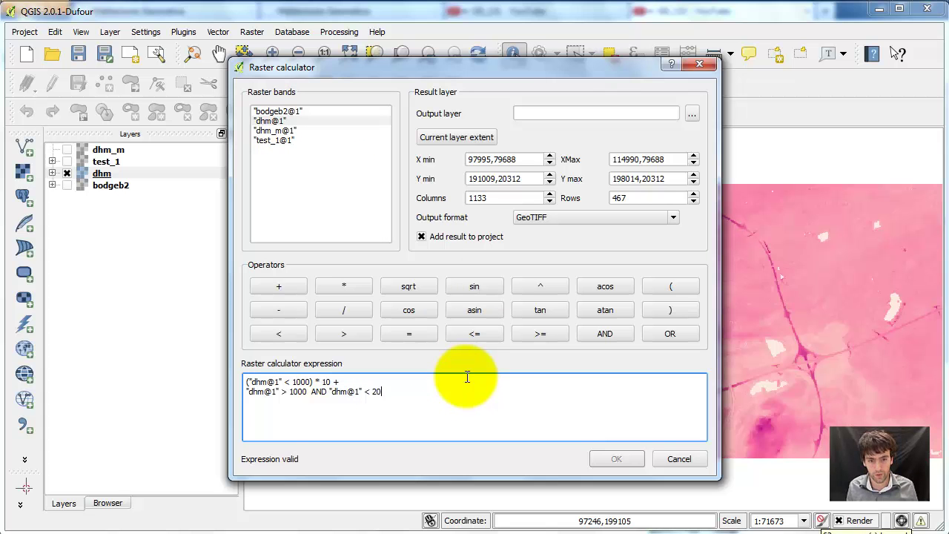
- Enclose the second line's combined condition in parentheses and multiply it by 20
left_click(247, 390)
type("(")
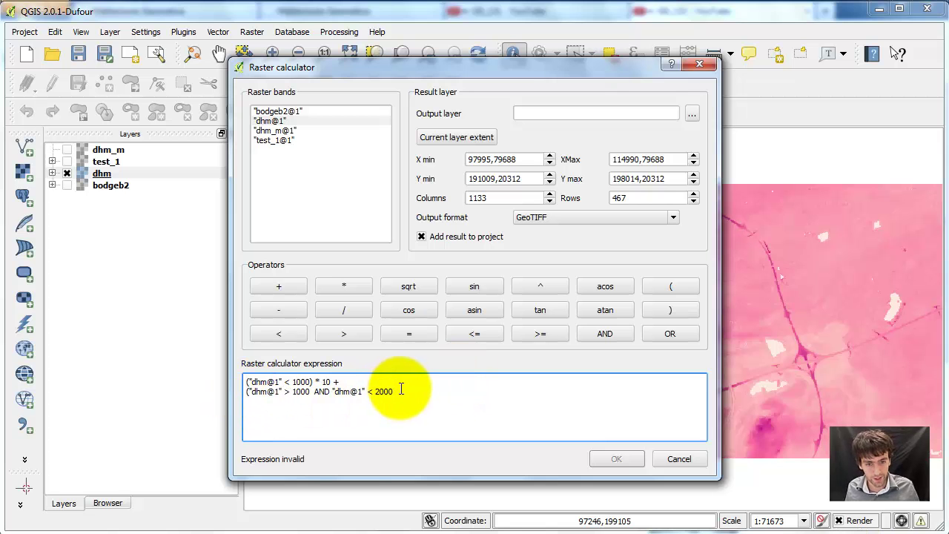
type(") * 20")
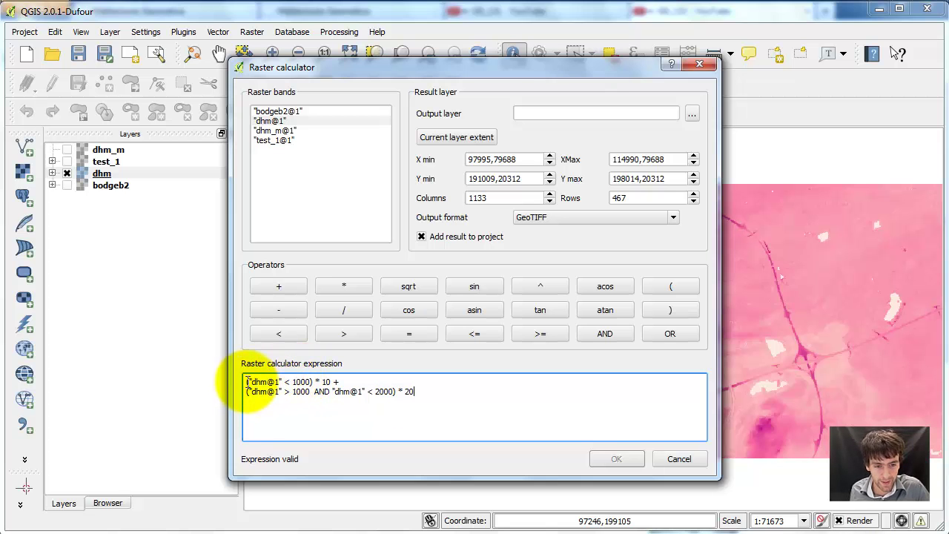
- Examine the two conditions of the expression, their multipliers and the plus sign that joins the terms
left_click_drag(247, 382, 311, 382)
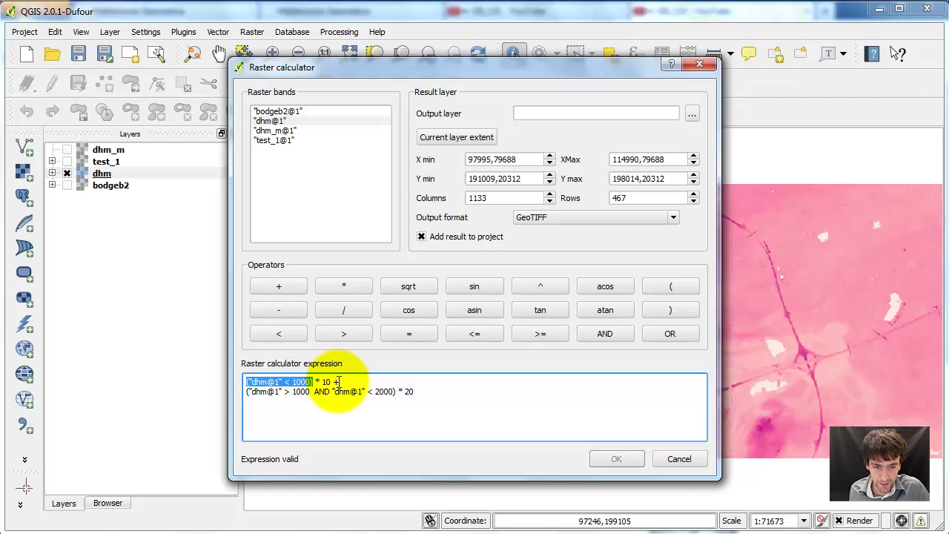
left_click_drag(249, 392, 398, 391)
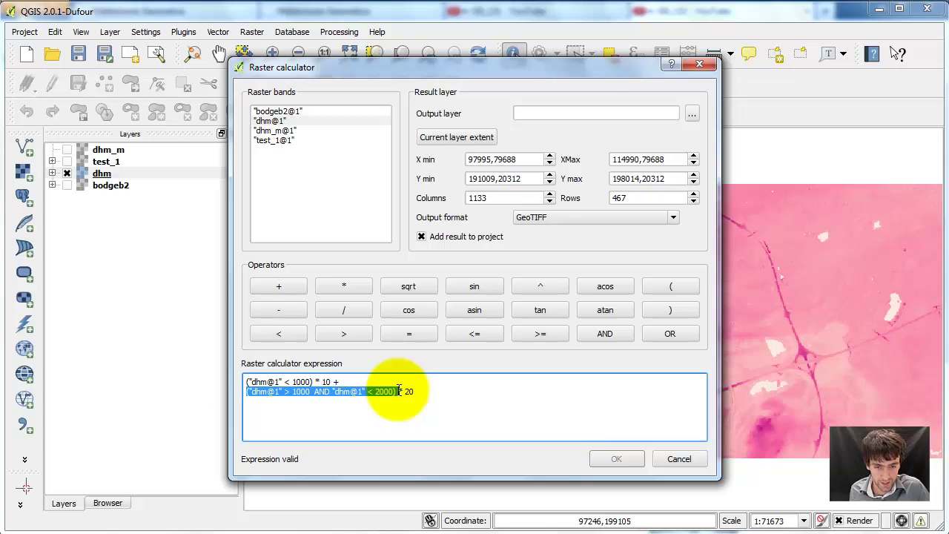
left_click(329, 391)
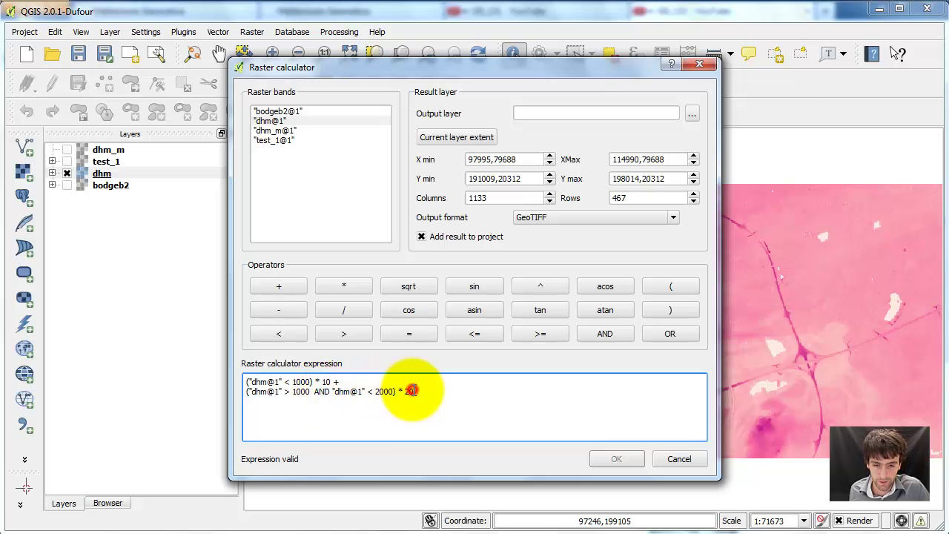
left_click_drag(339, 382, 235, 381)
left_click_drag(413, 392, 246, 392)
left_click_drag(331, 382, 244, 381)
left_click(340, 381)
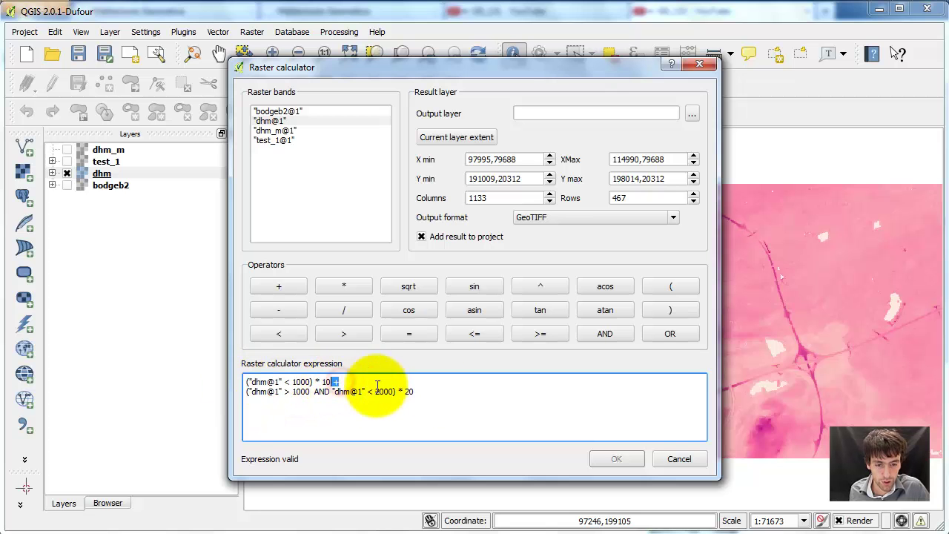
left_click_drag(433, 391, 247, 391)
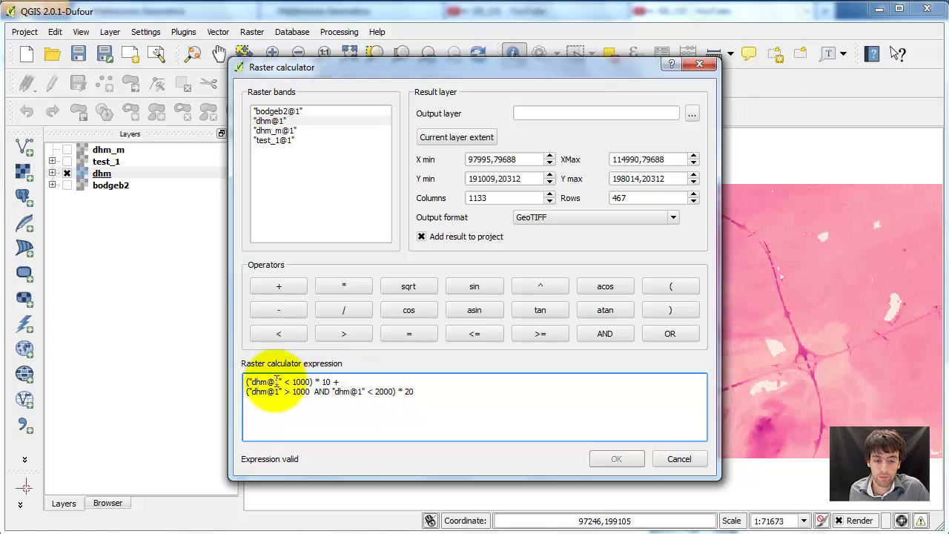
left_click_drag(247, 381, 317, 380)
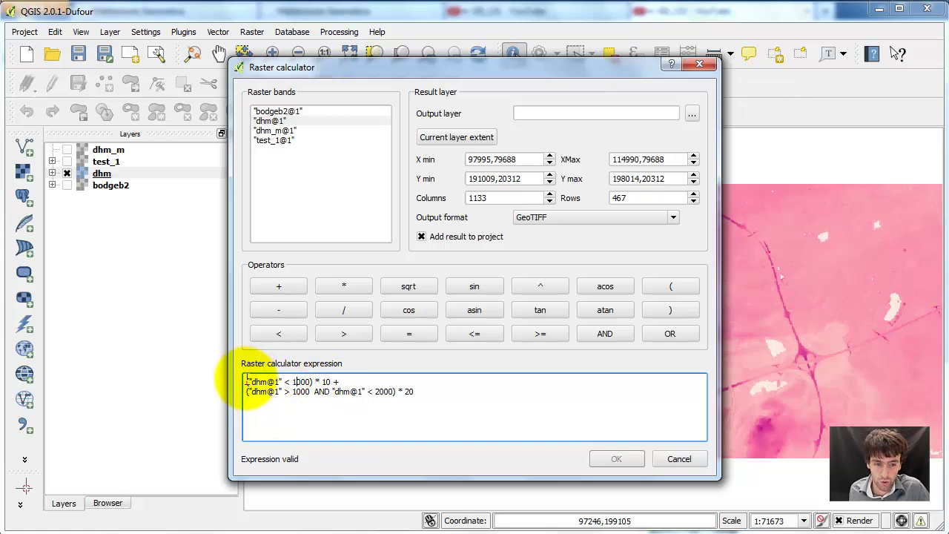
left_click_drag(247, 381, 307, 381)
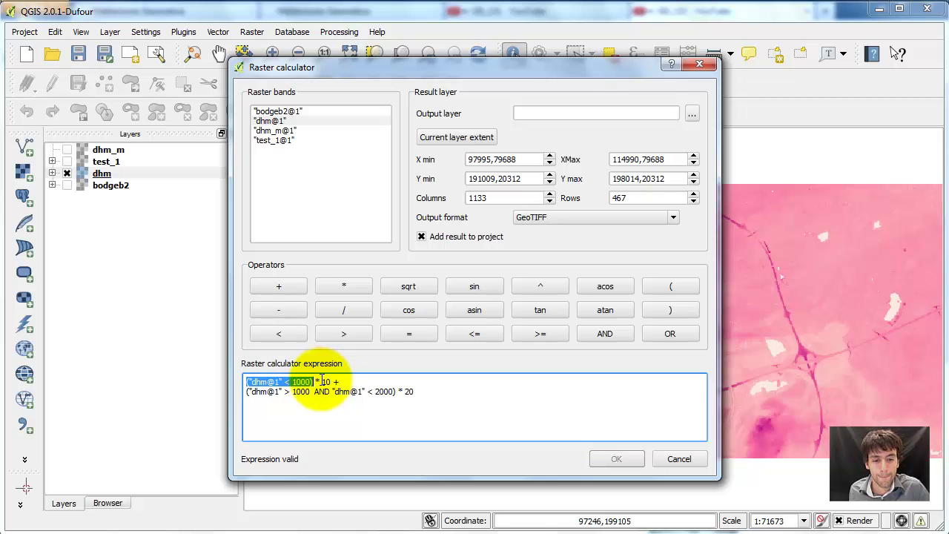
left_click(324, 381)
left_click_drag(338, 381, 394, 394)
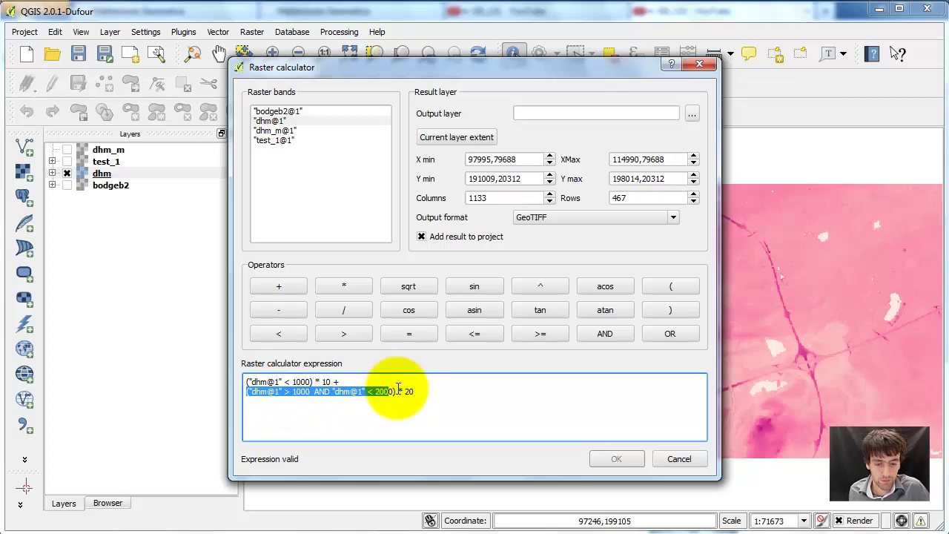
left_click(398, 390)
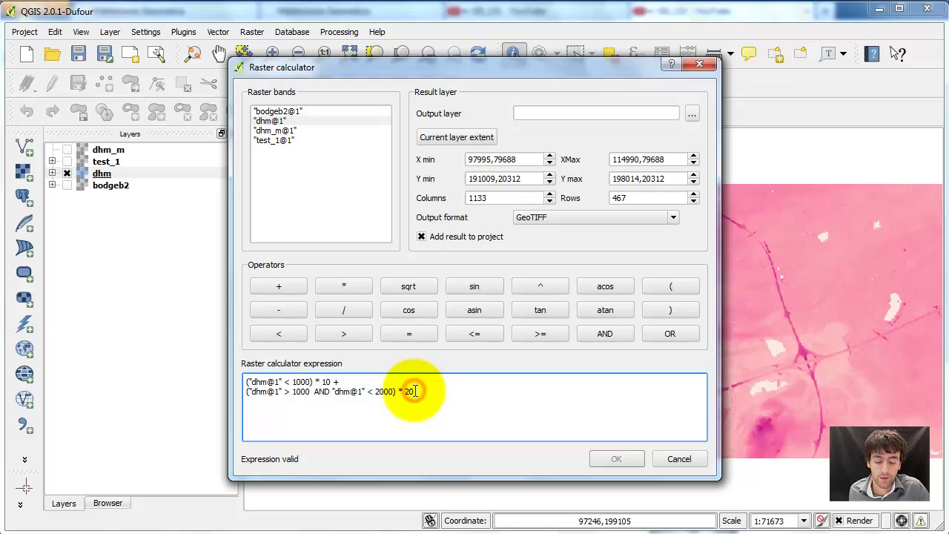
left_click_drag(416, 390, 248, 392)
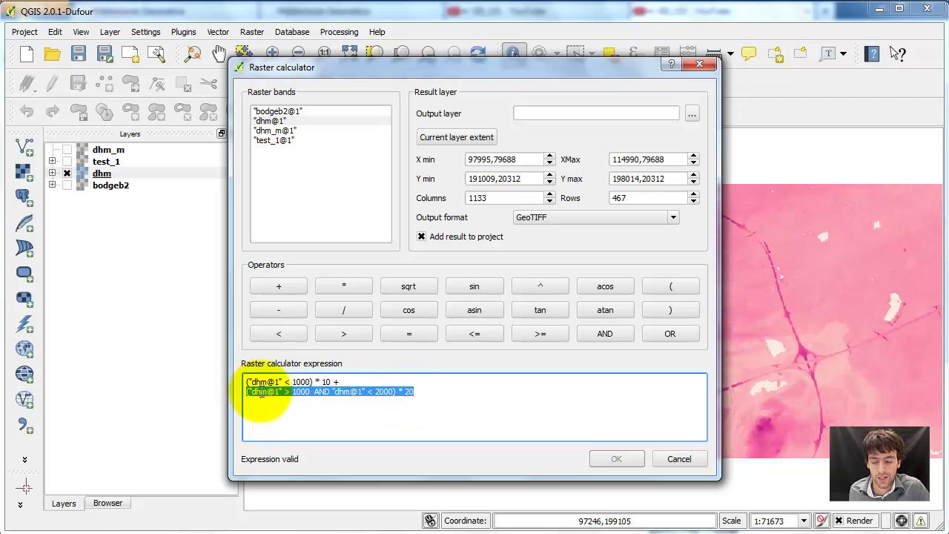
left_click(407, 390)
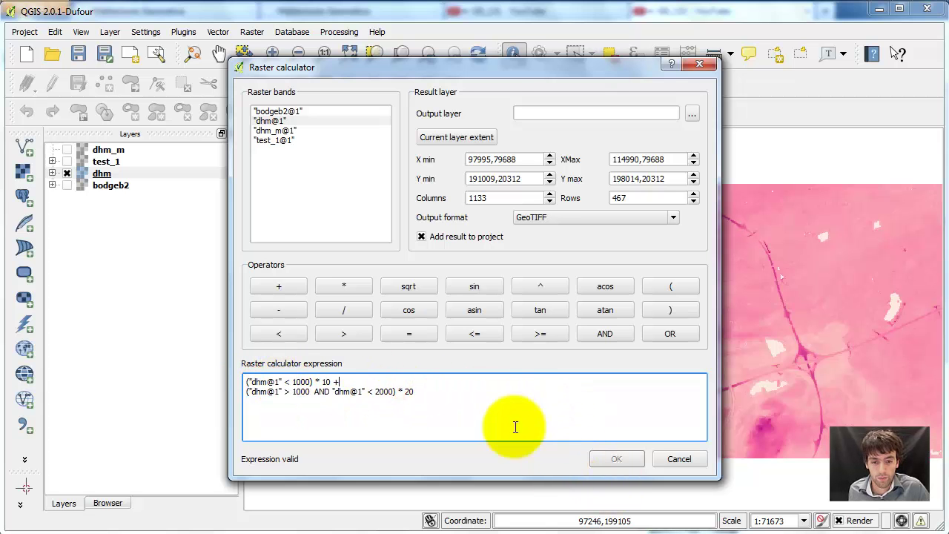
- Set the output layer to test_2 in the GIS folder and run the raster calculation
left_click(692, 117)
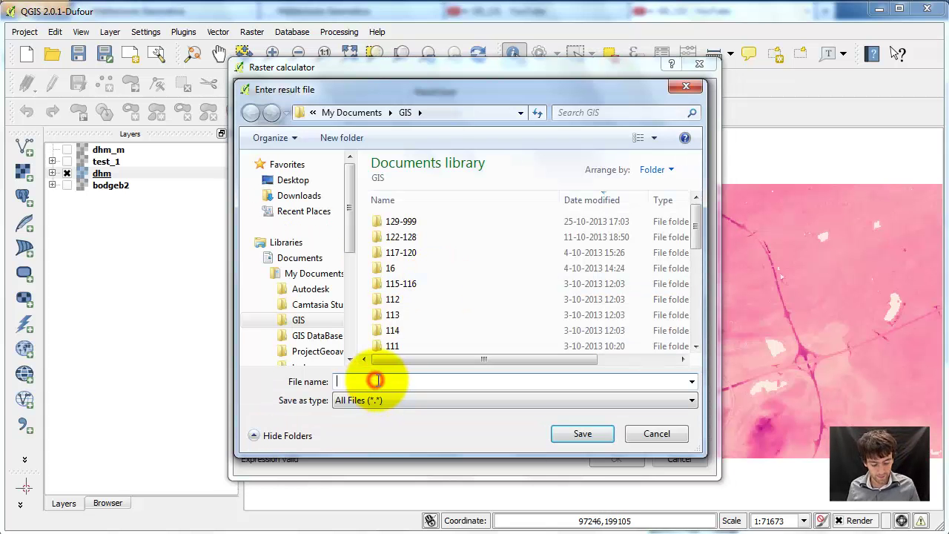
type("test_")
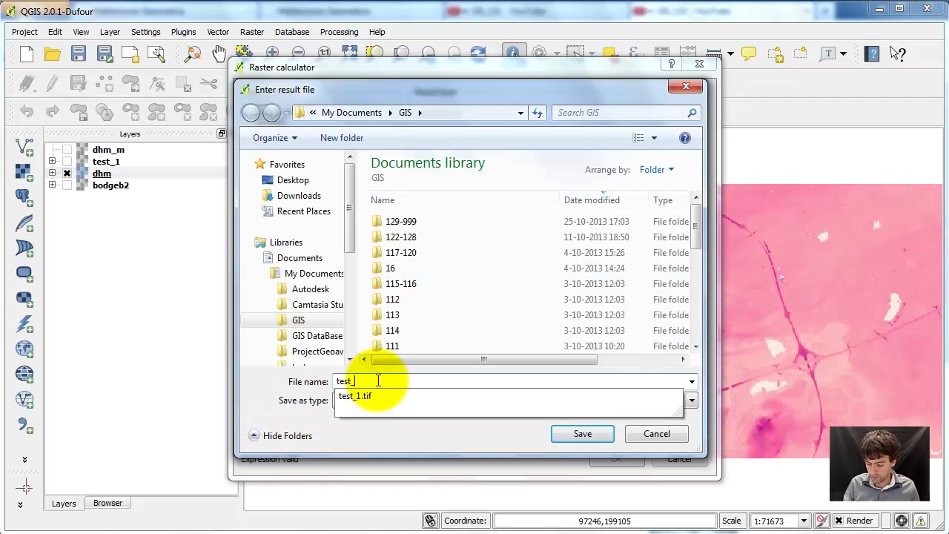
type("2")
left_click(591, 435)
left_click_drag(458, 398, 202, 368)
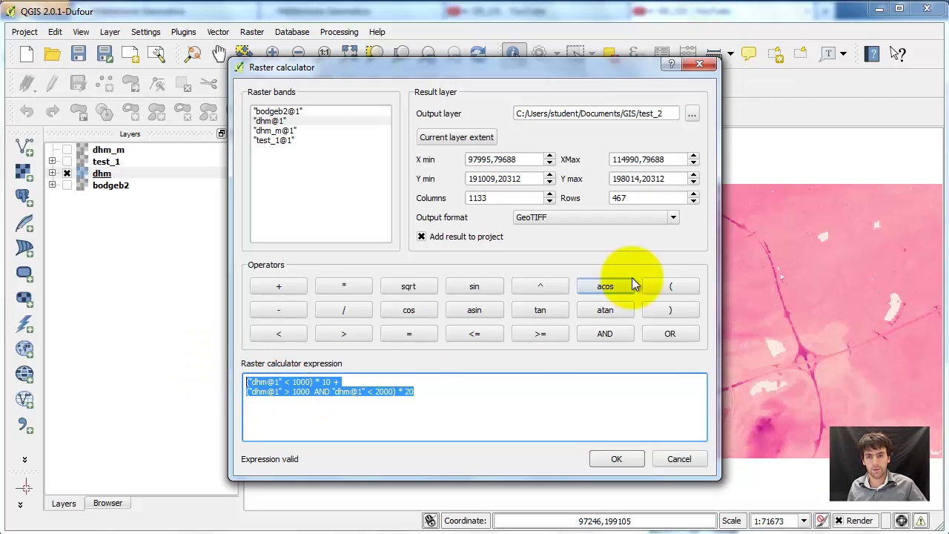
left_click(616, 457)
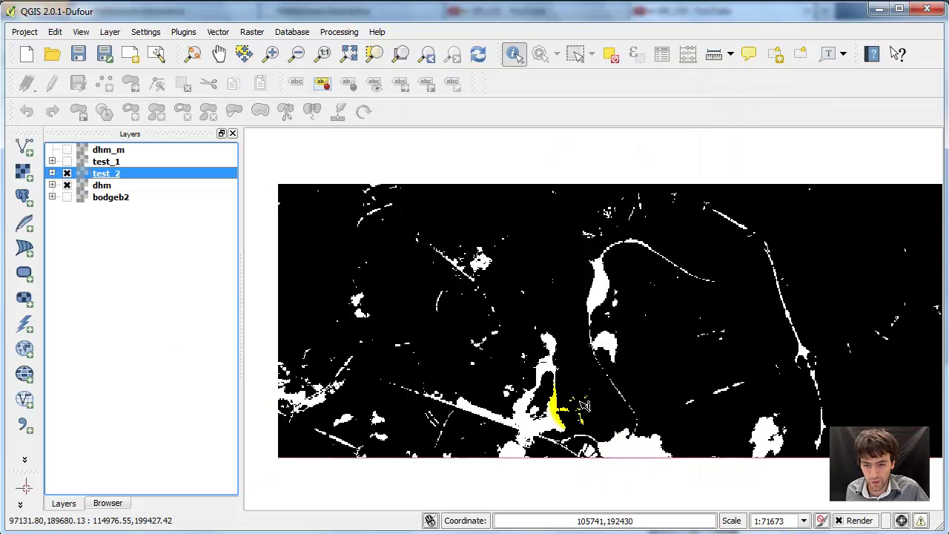
- Hide the dhm layer and set the test_2 layer's render type to Singleband pseudocolor
left_click(176, 233)
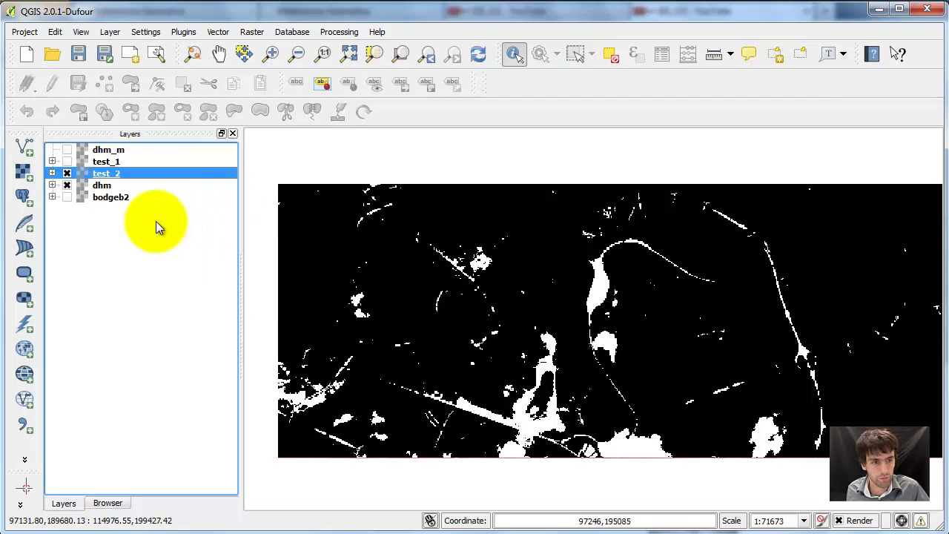
left_click(67, 185)
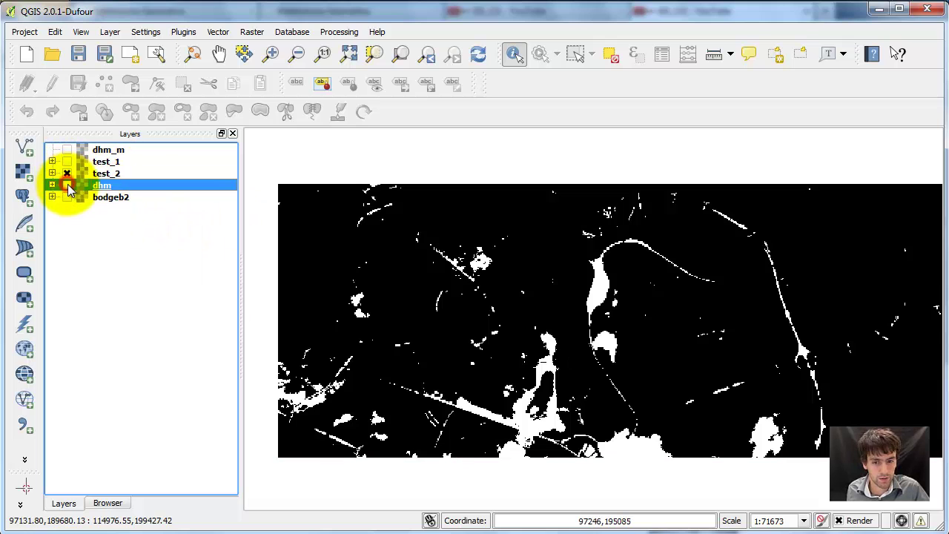
double_click(106, 173)
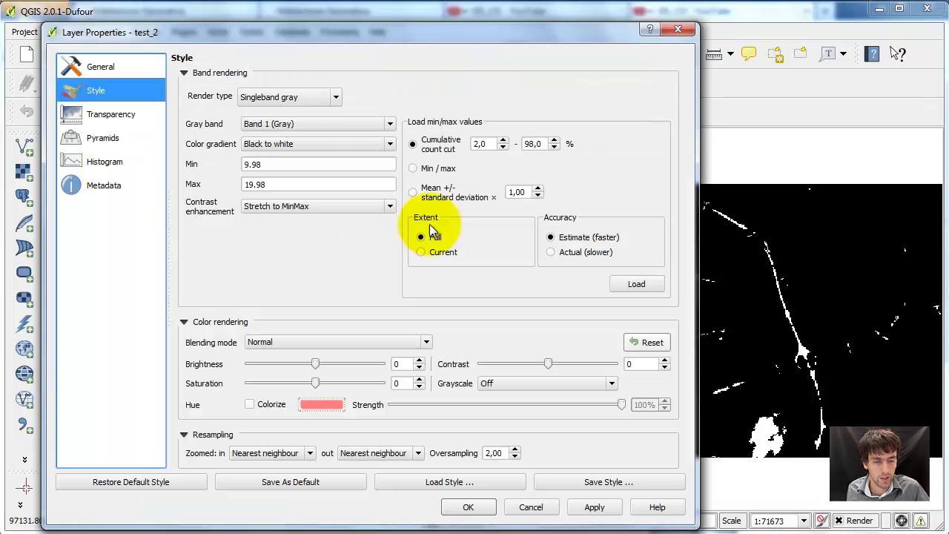
left_click(317, 123)
left_click(317, 124)
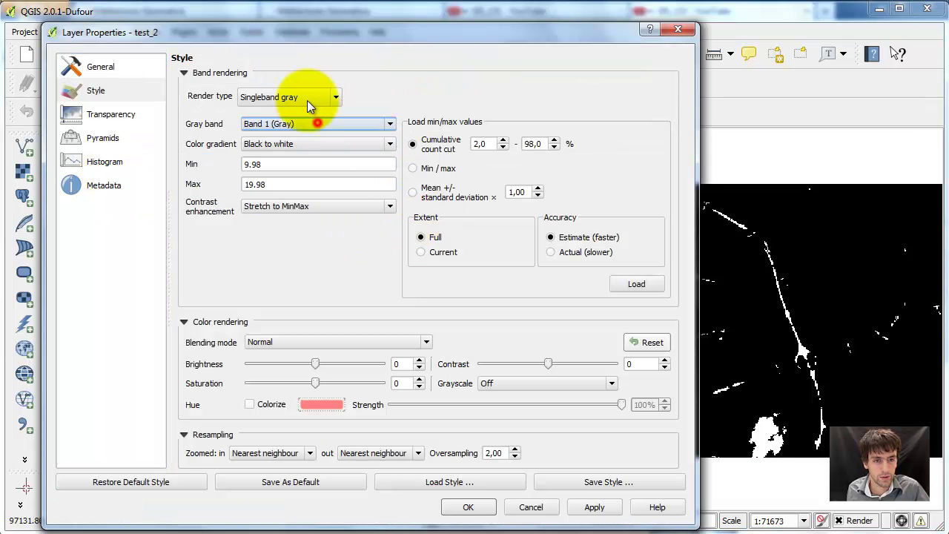
left_click(310, 99)
left_click(296, 144)
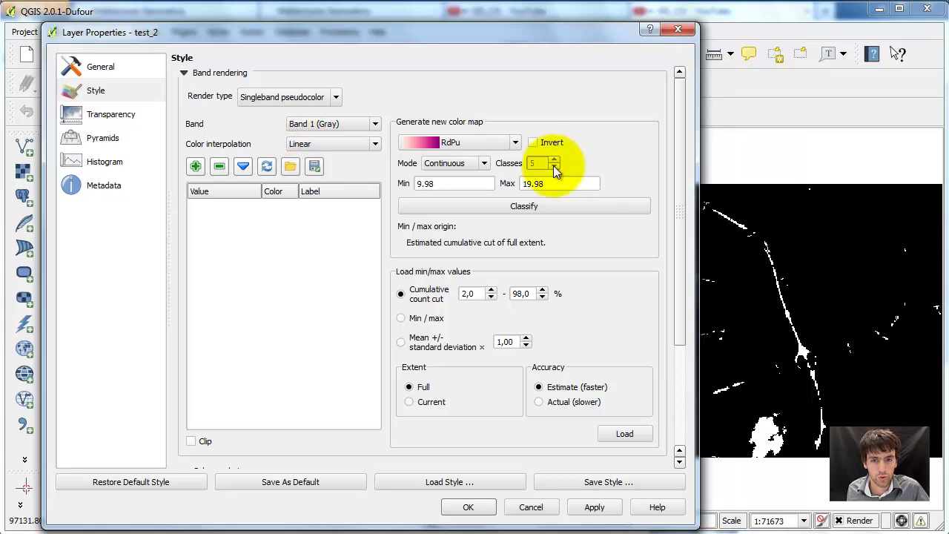
- Load test_2's value range with the Min / max option, classify the colour map and apply the style
left_click(403, 317)
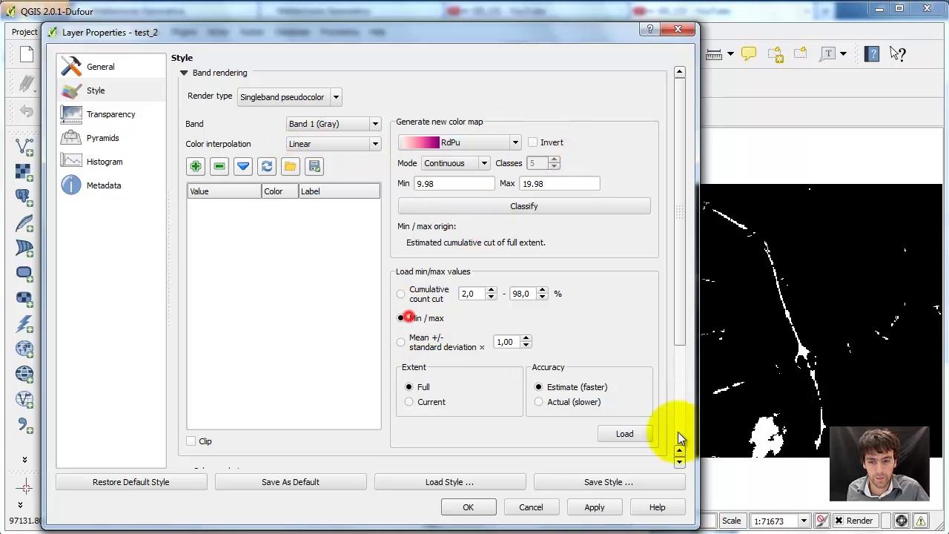
left_click(624, 434)
left_click(430, 184)
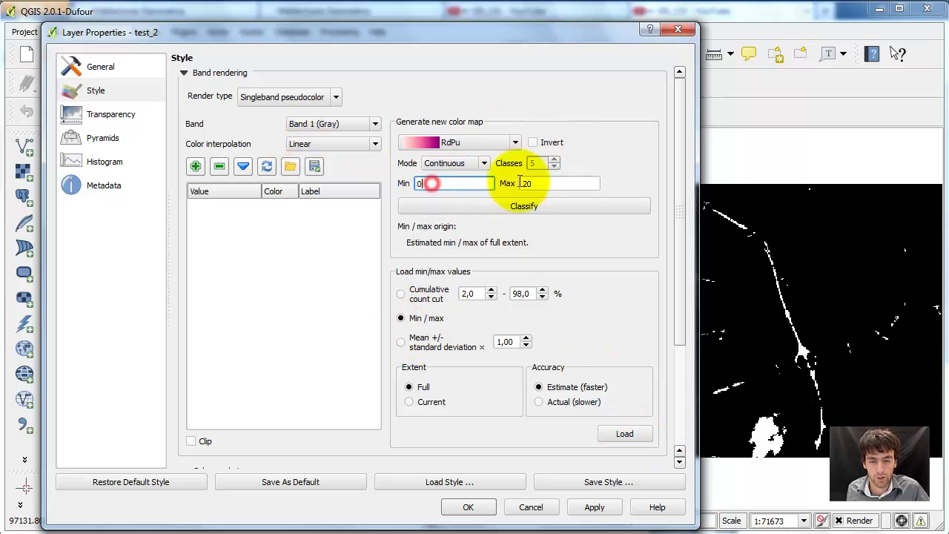
left_click(555, 184)
left_click(532, 207)
left_click(475, 507)
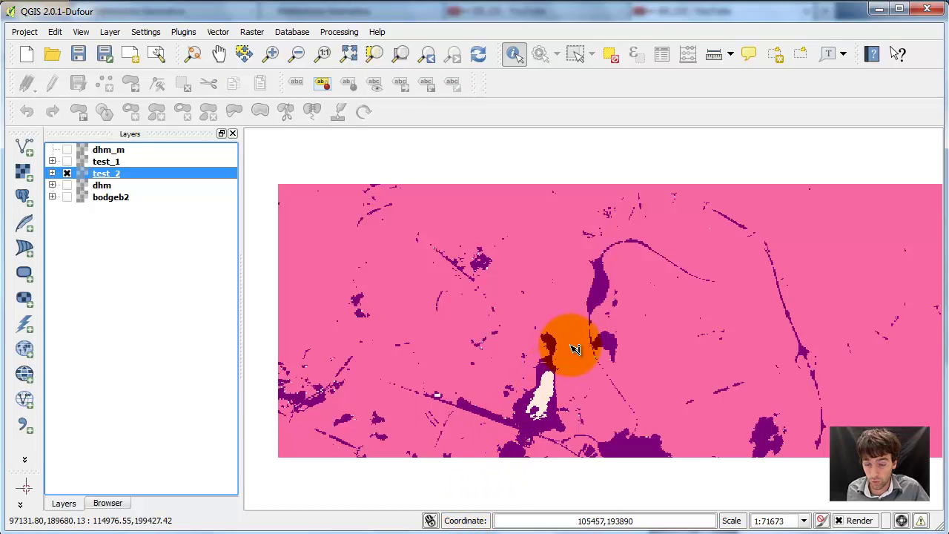
- Identify the test_2 raster values in the pink, purple and white areas of the map
left_click(517, 360)
left_click(279, 391)
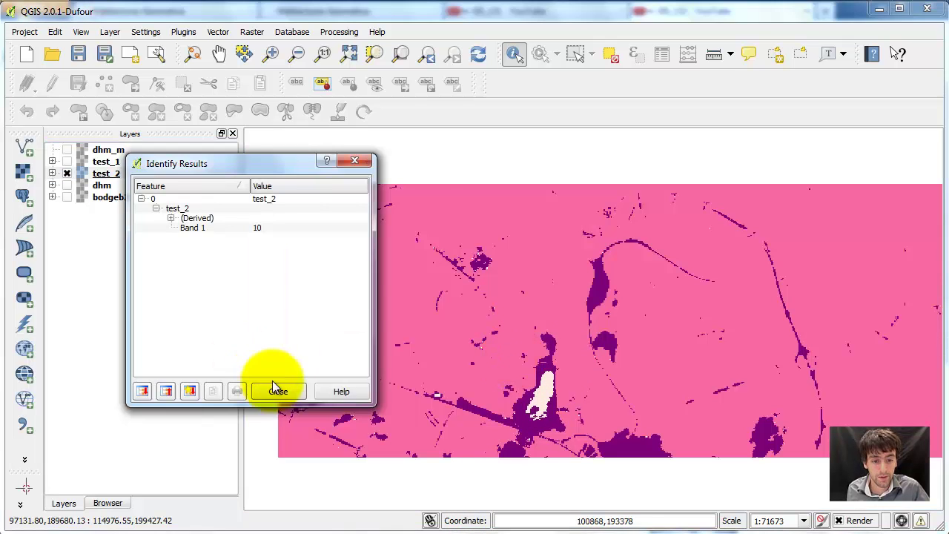
left_click(526, 405)
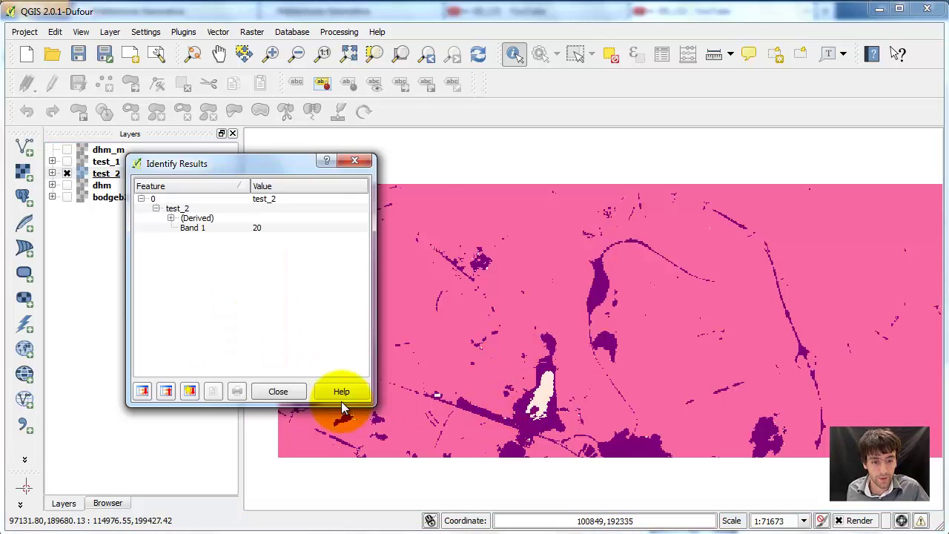
left_click(281, 391)
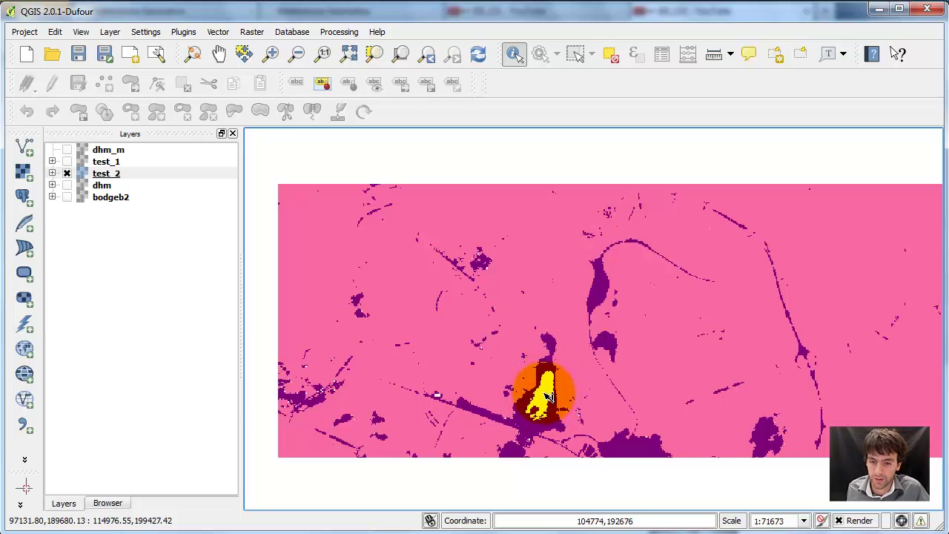
left_click(545, 398)
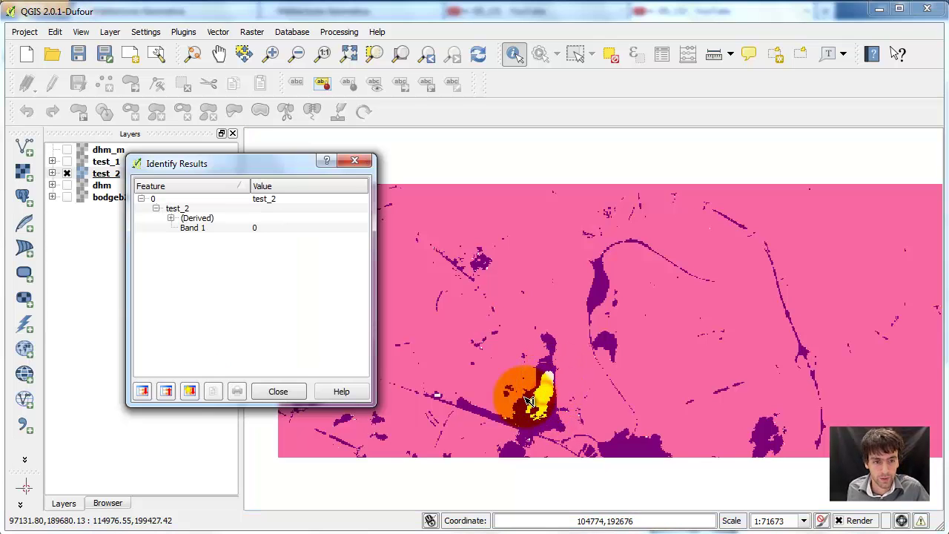
left_click(278, 391)
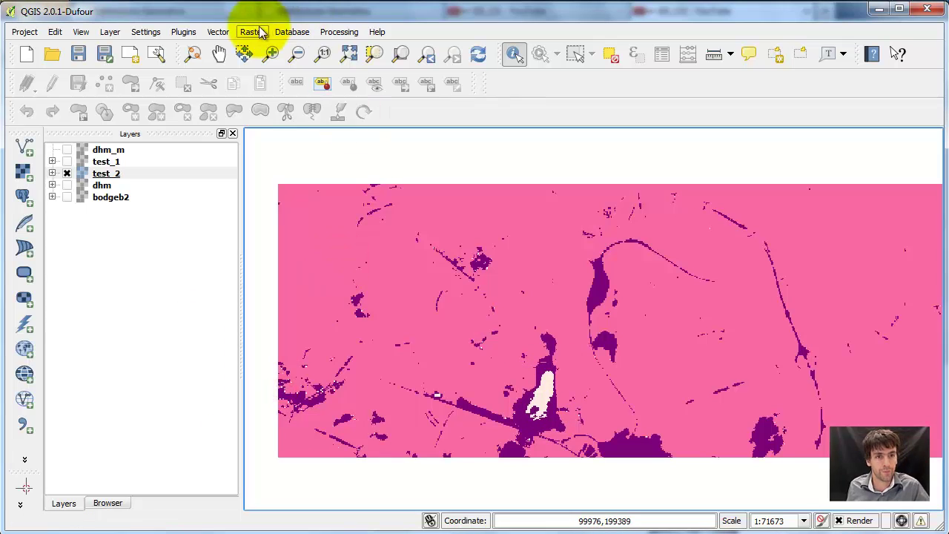
- Hide the test_2 layer and show the dhm layer
left_click(67, 173)
left_click(72, 183)
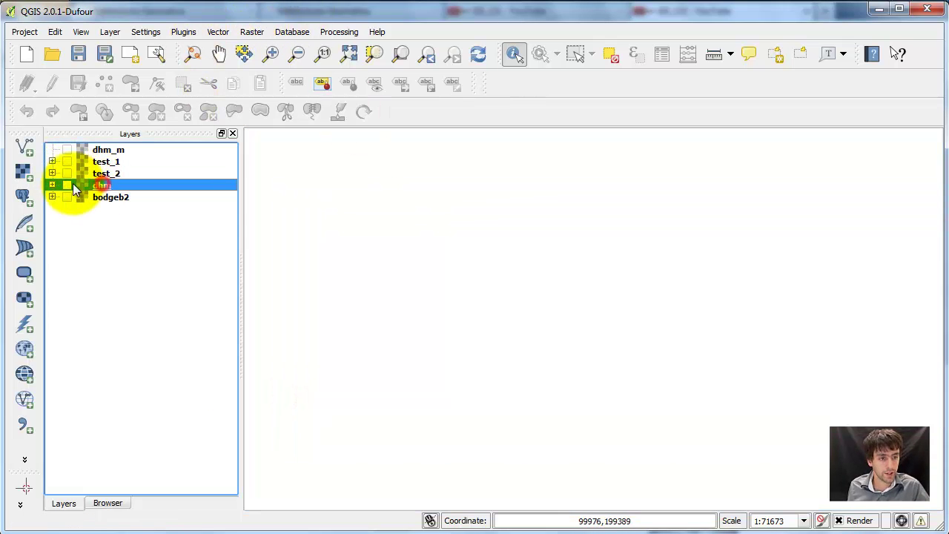
left_click(68, 184)
- Start a raster calculation with the expression ("dhm@1" < 1000) * 10 + ("dhm@1" > 1000 AND "dhm@1" < 2000) * 20
left_click(252, 32)
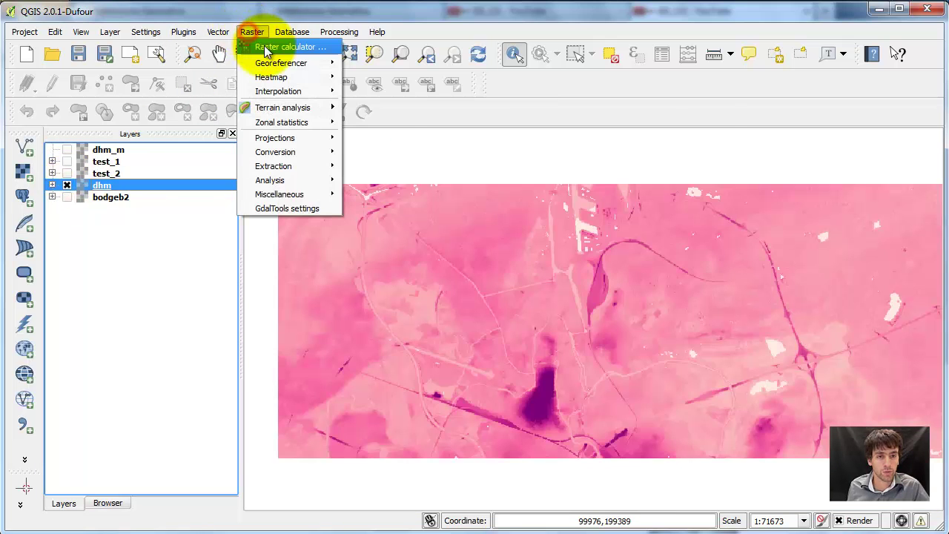
left_click(267, 49)
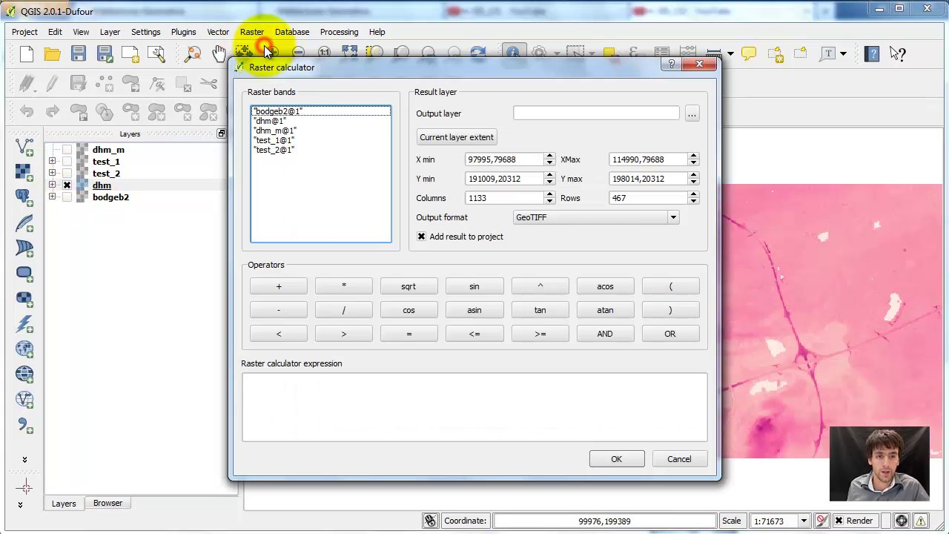
left_click(282, 386)
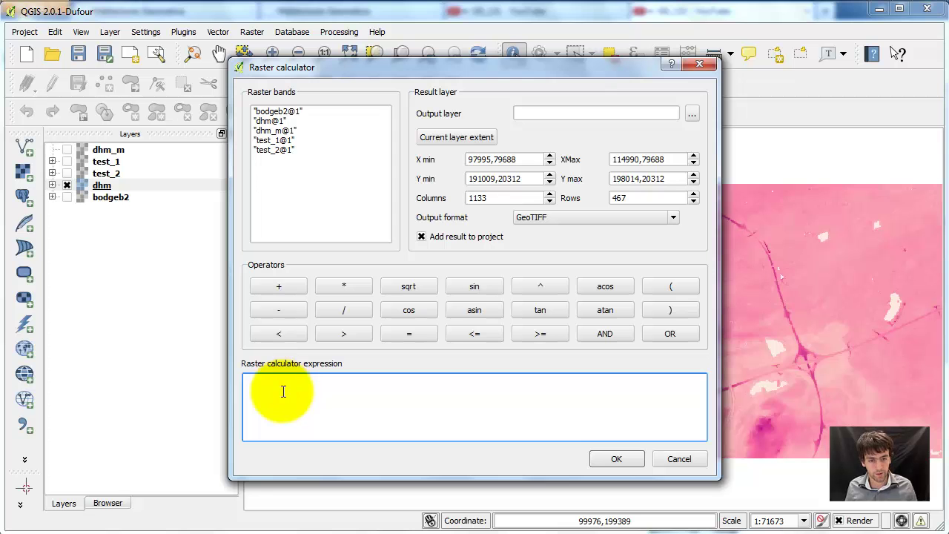
type("(\"dhm@1\" < 1000) * 10 + (\"dhm@1\" > 1000  AND \"dhm@1\" < 2000) * 20")
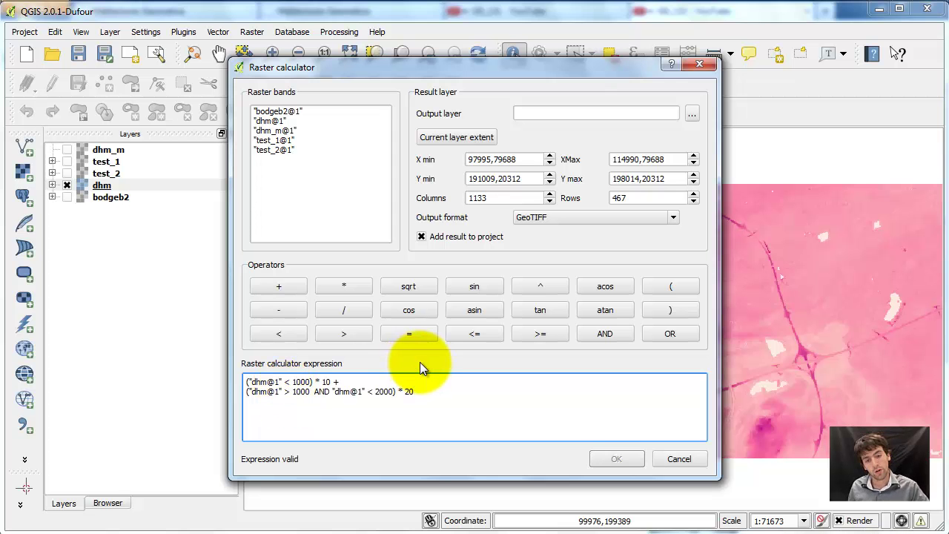
- Add a third term to the raster calculator expression: + ("dhm@1" > 2000) * 30
type("+")
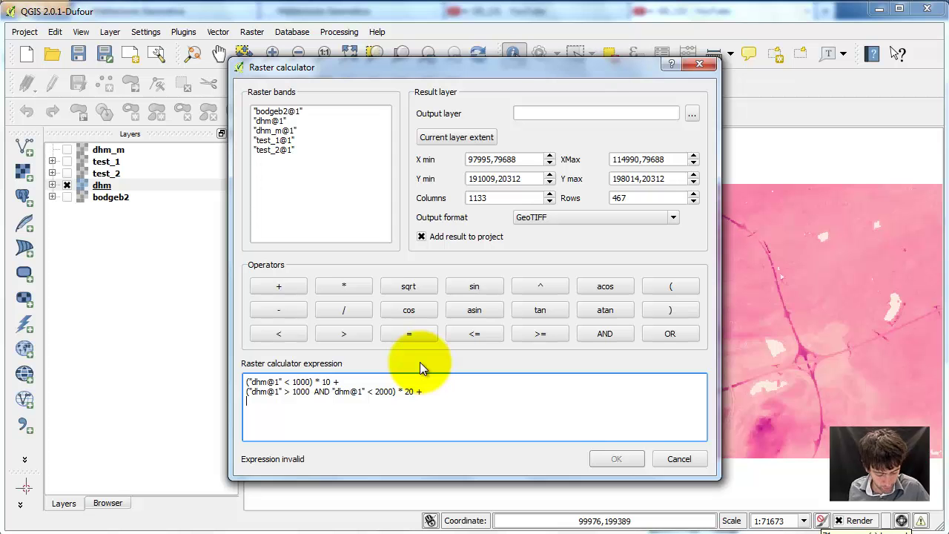
left_click(281, 121)
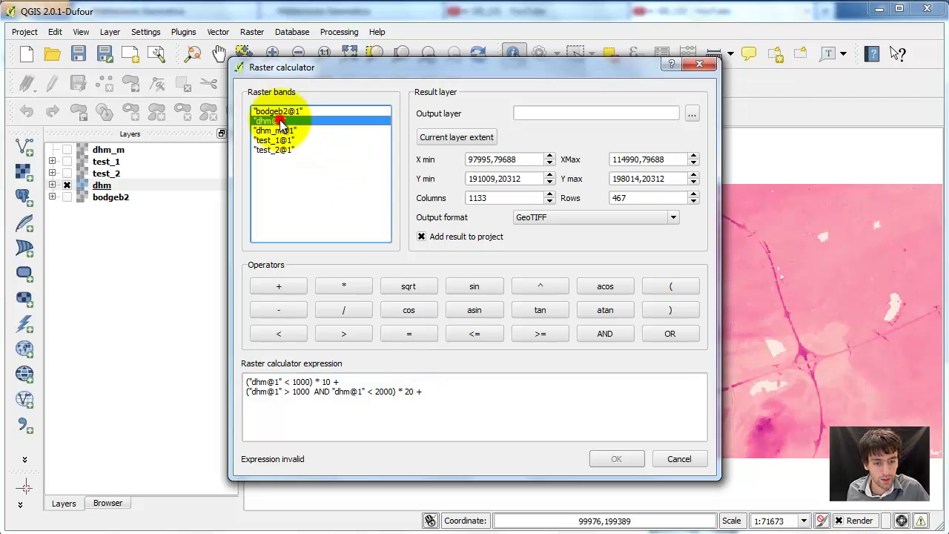
double_click(281, 121)
left_click(284, 400)
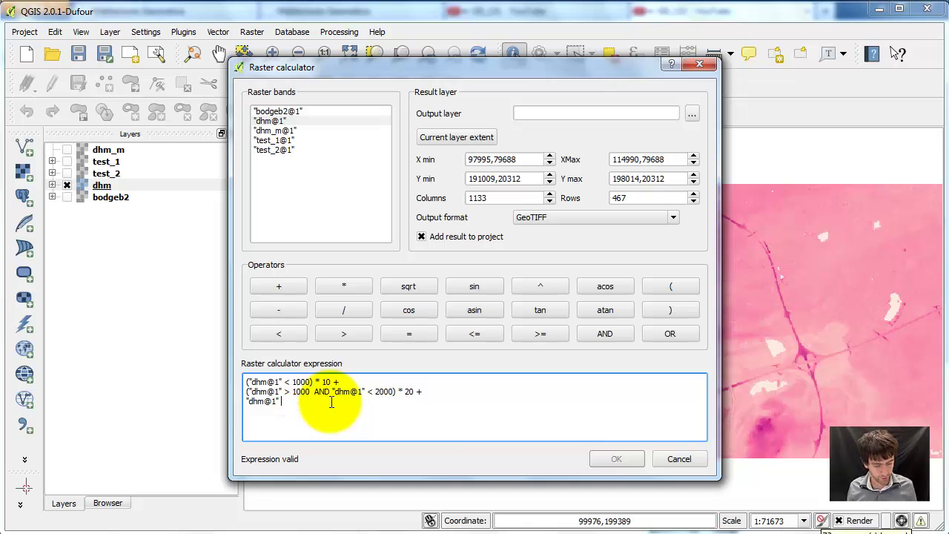
type("> 2000")
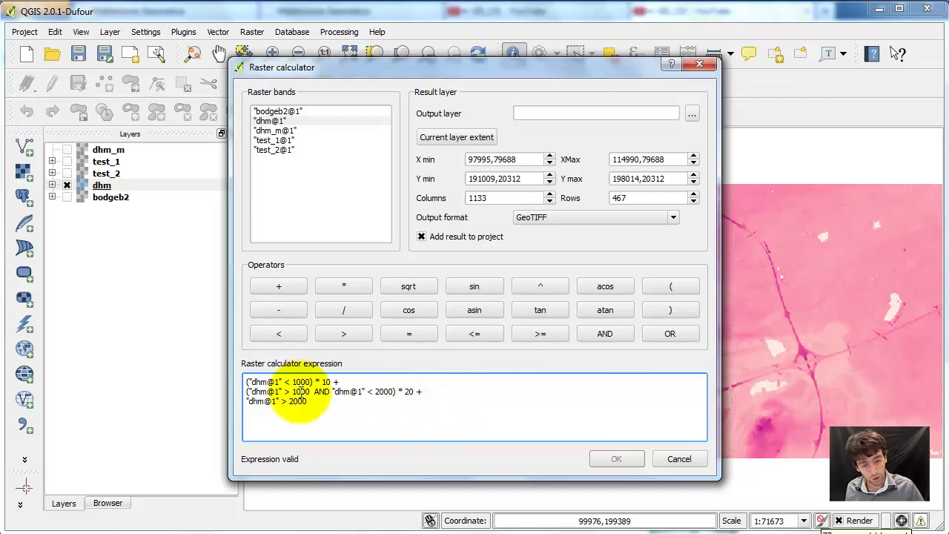
type(")")
type("(")
left_click(351, 401)
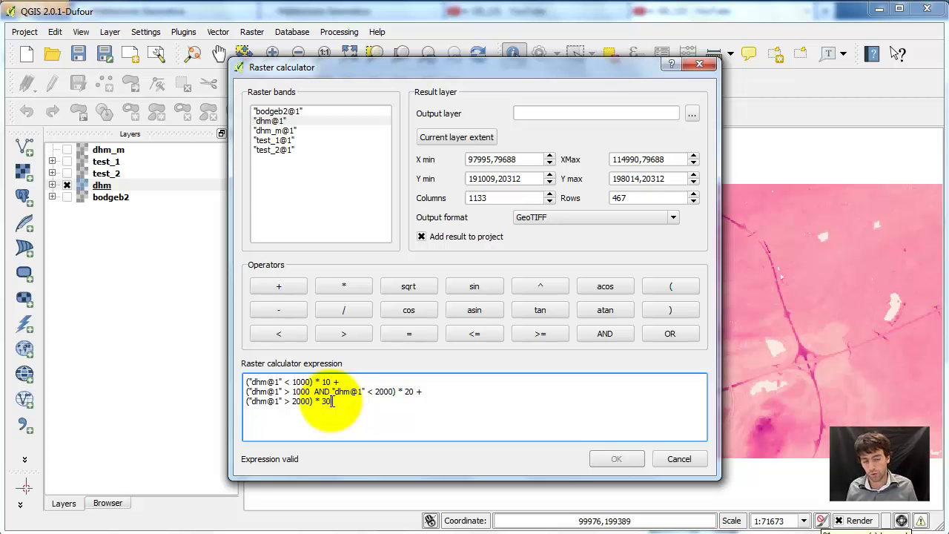
- Examine the three conditions of the expression, their multipliers and the plus signs joining them
key("ctrl+a")
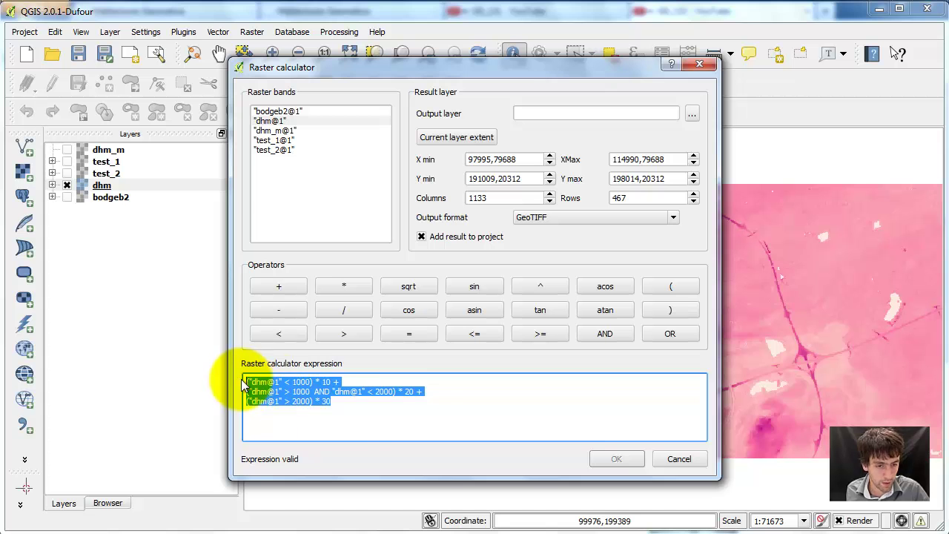
left_click(346, 401)
left_click_drag(313, 382, 249, 381)
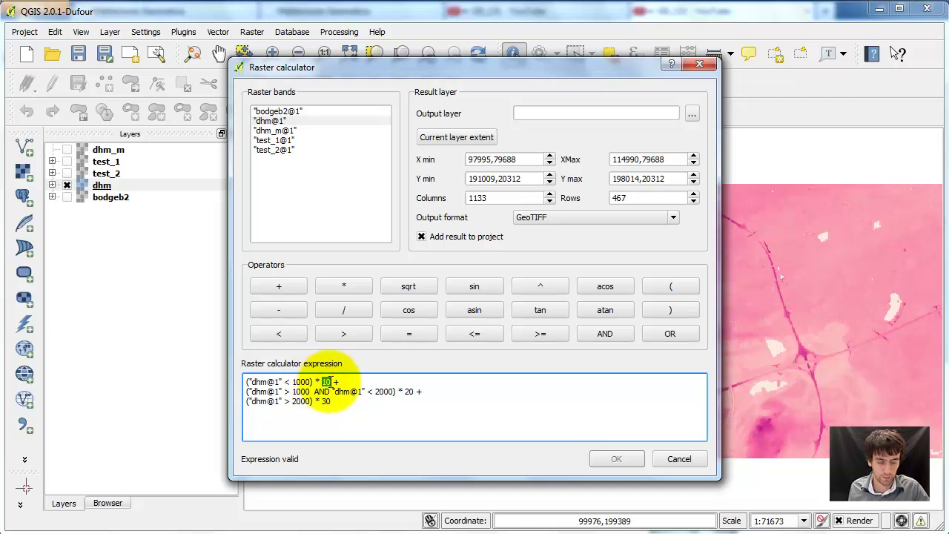
left_click_drag(247, 390, 395, 391)
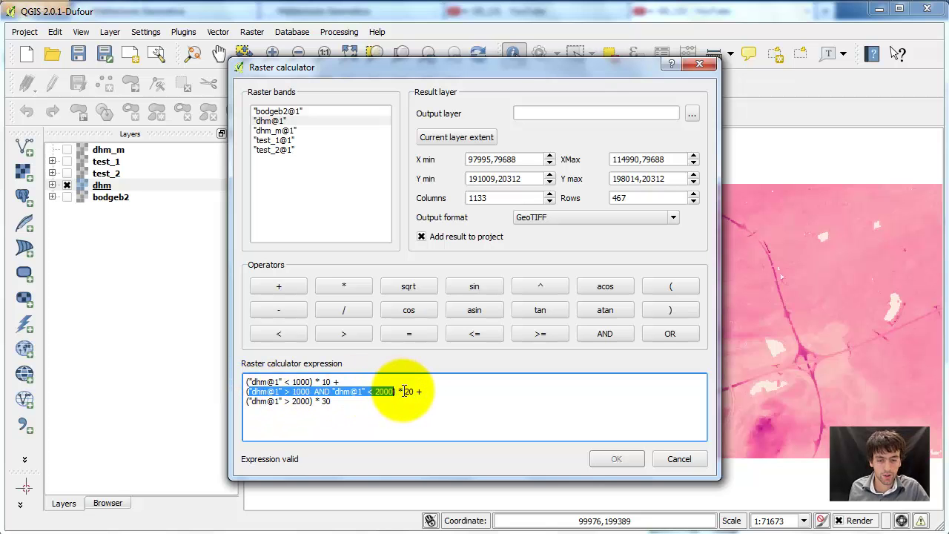
double_click(410, 391)
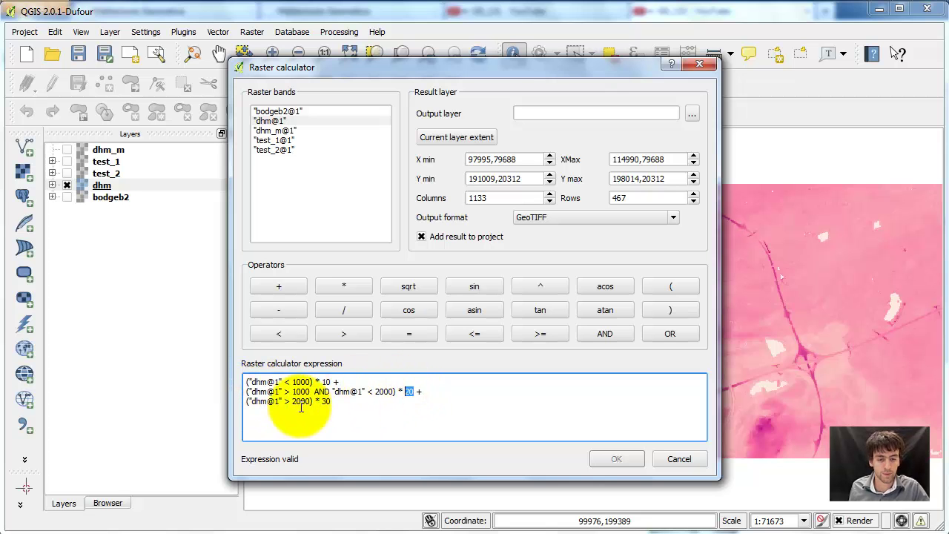
double_click(419, 391)
left_click_drag(246, 401, 323, 401)
double_click(326, 401)
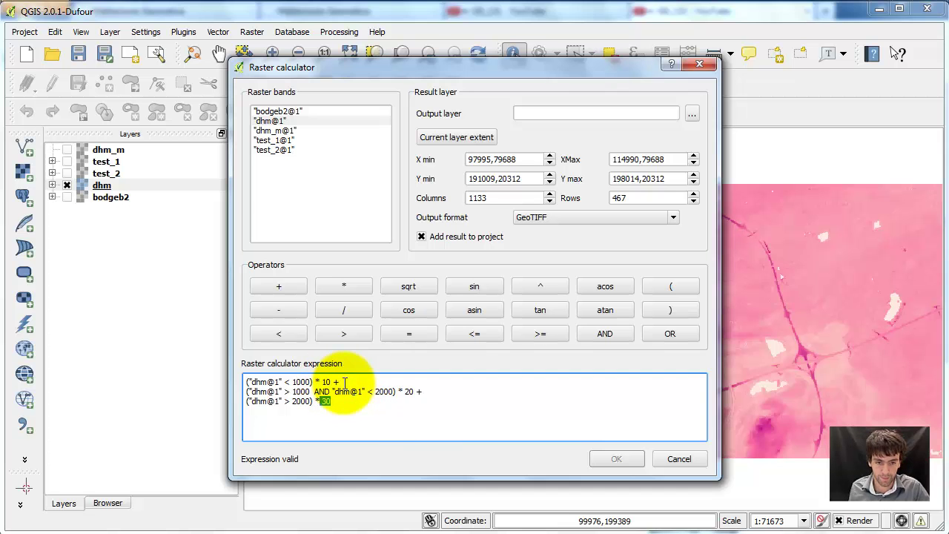
left_click(349, 404)
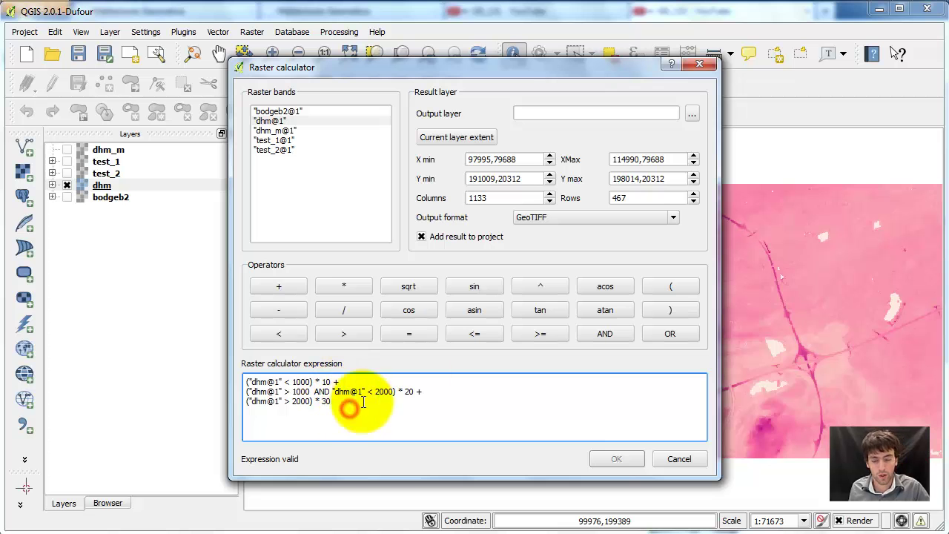
- Set the output layer to test_3 in the GIS folder and run the raster calculation
left_click(694, 115)
left_click(379, 380)
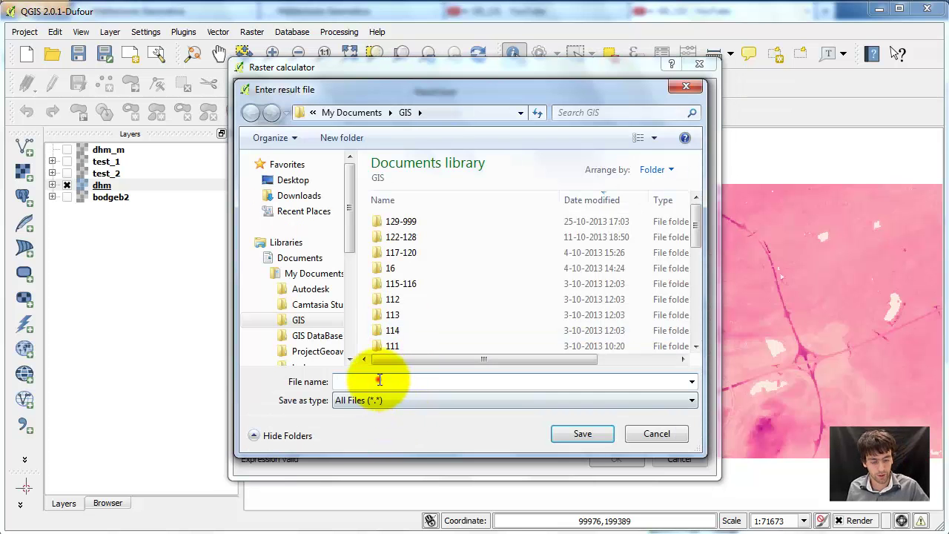
type("test_3")
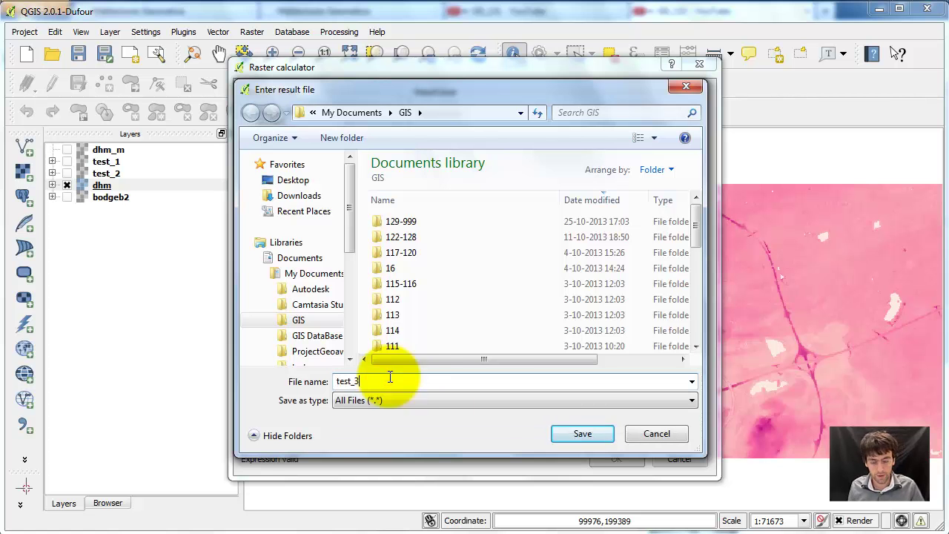
left_click(589, 434)
left_click_drag(337, 404, 179, 354)
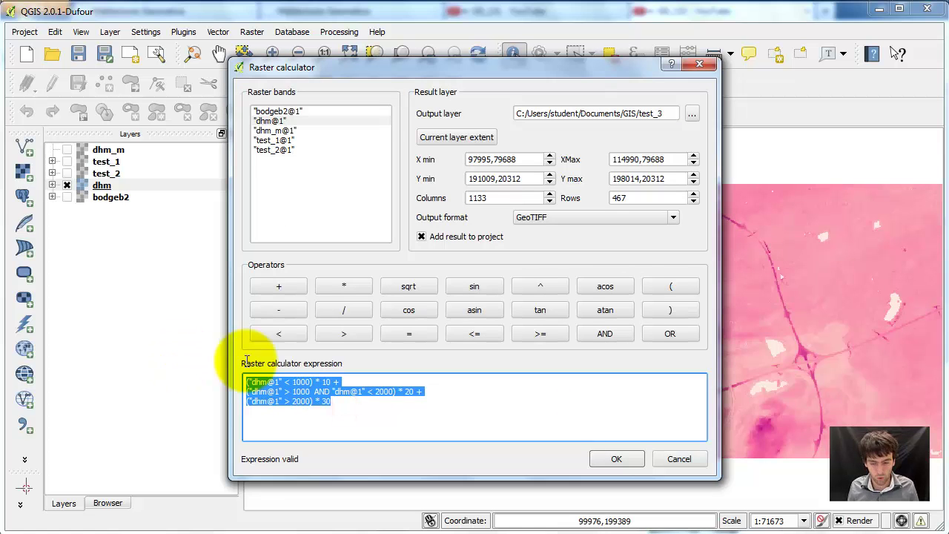
left_click(614, 459)
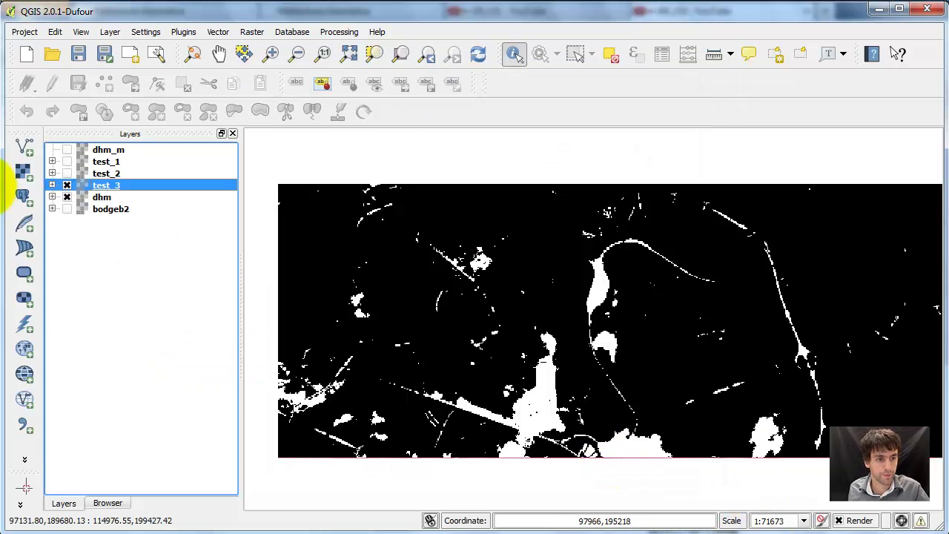
- Hide the dhm layer and set the test_3 layer's render type to Singleband pseudocolor
left_click(66, 197)
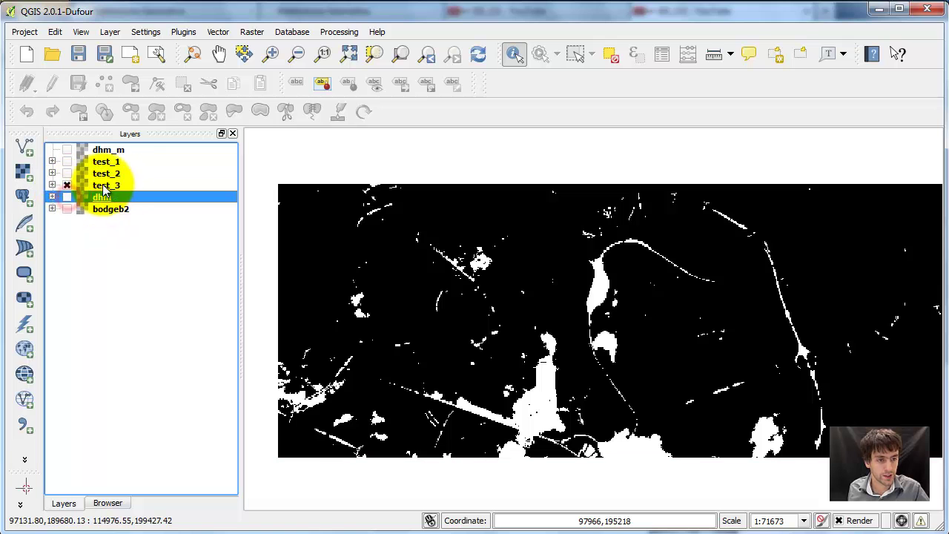
double_click(74, 185)
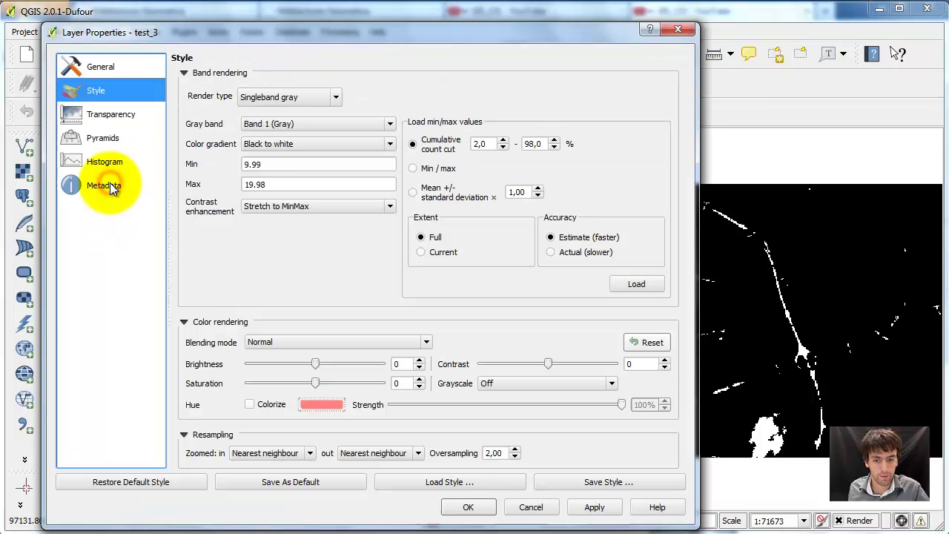
left_click(286, 96)
left_click(282, 141)
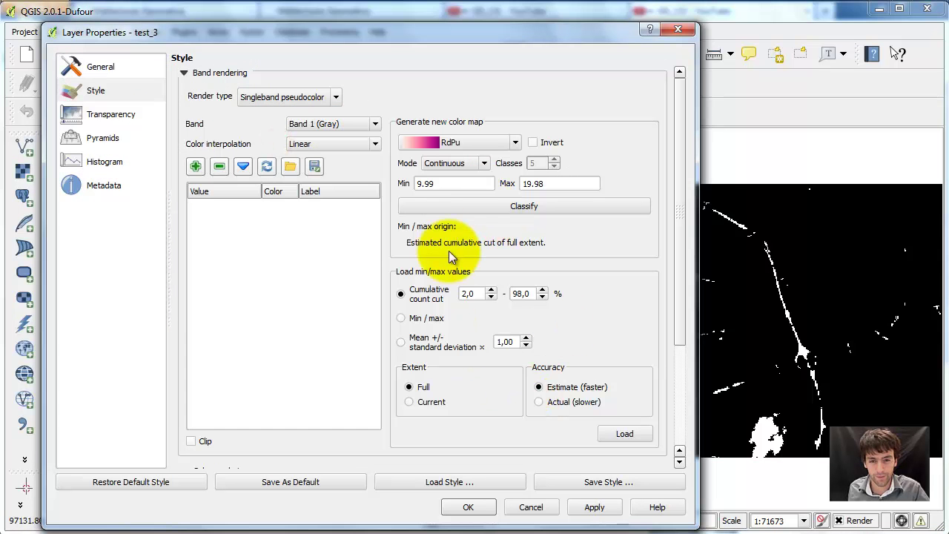
- Load test_3's value range with the Min / max option, classify the colour map and apply the style
left_click(416, 319)
left_click(624, 434)
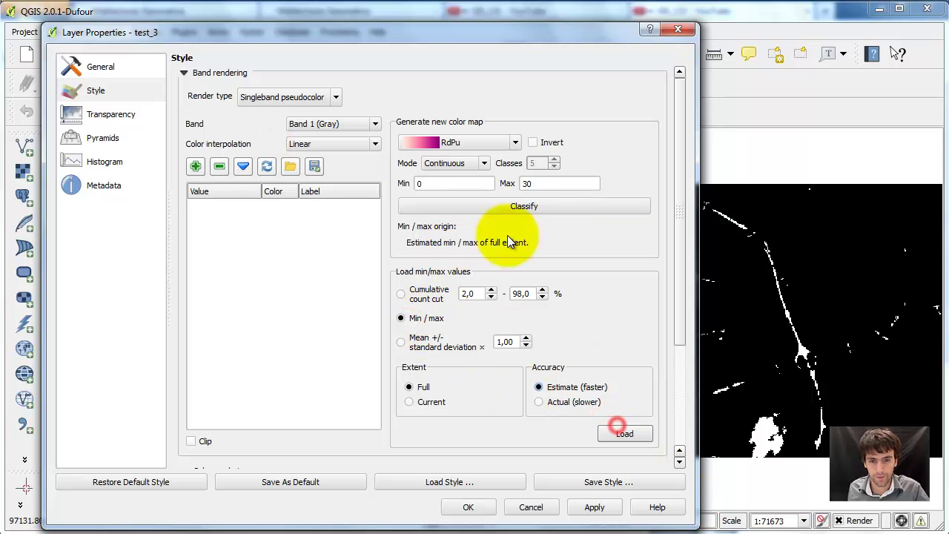
left_click(500, 206)
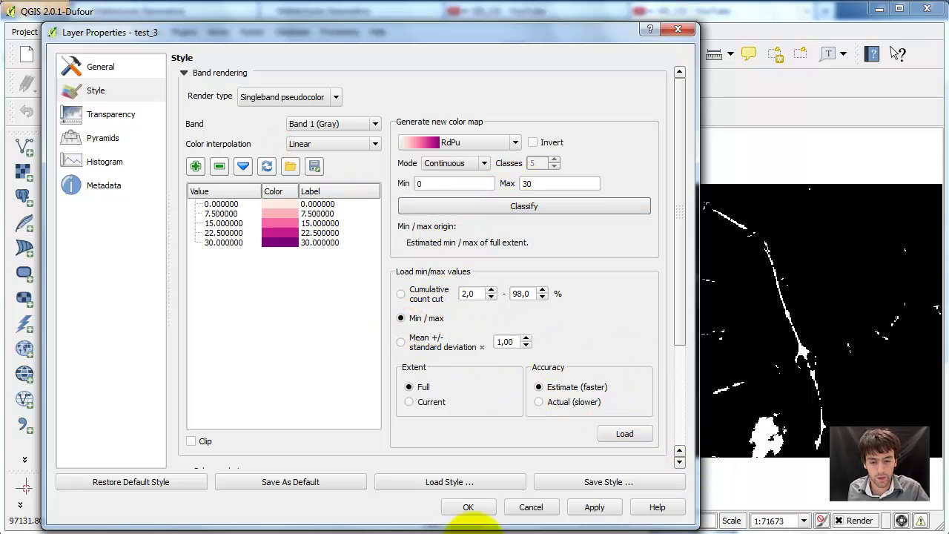
left_click(470, 508)
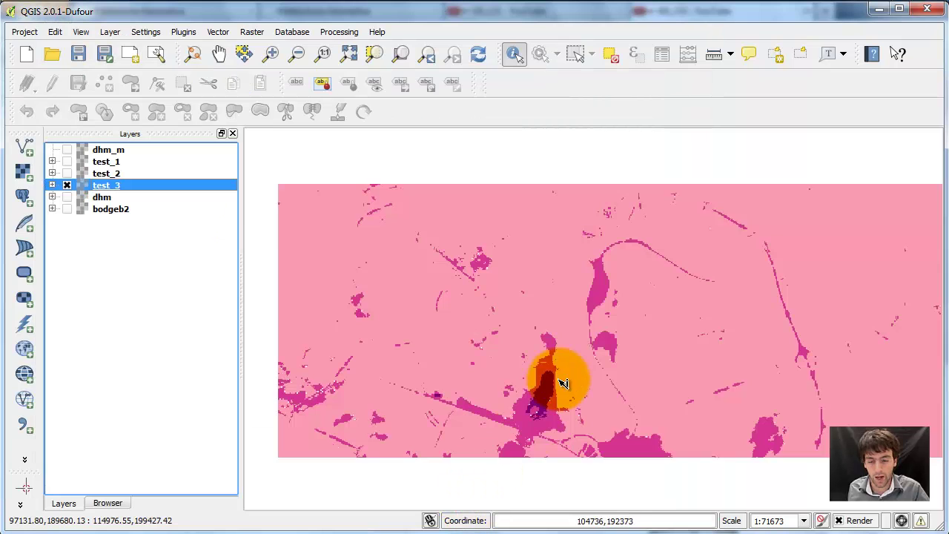
- Identify the test_3 raster values in the light pink, magenta and dark purple areas of the map
left_click(493, 362)
left_click(277, 390)
left_click(536, 404)
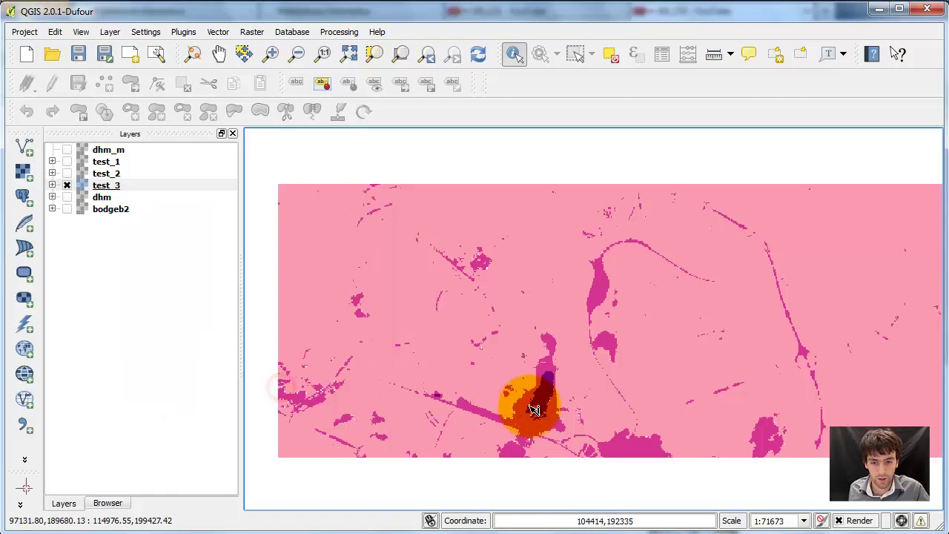
left_click(277, 391)
left_click(530, 406)
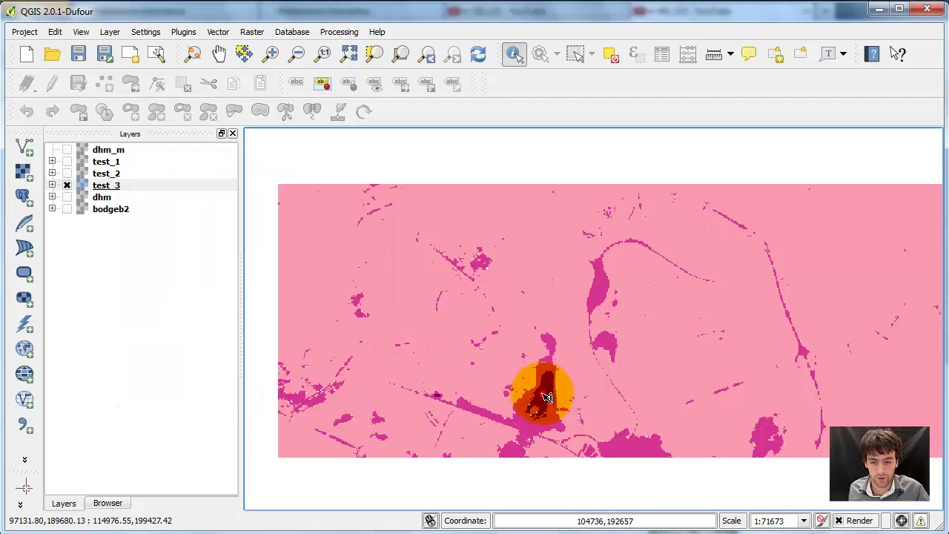
left_click(279, 390)
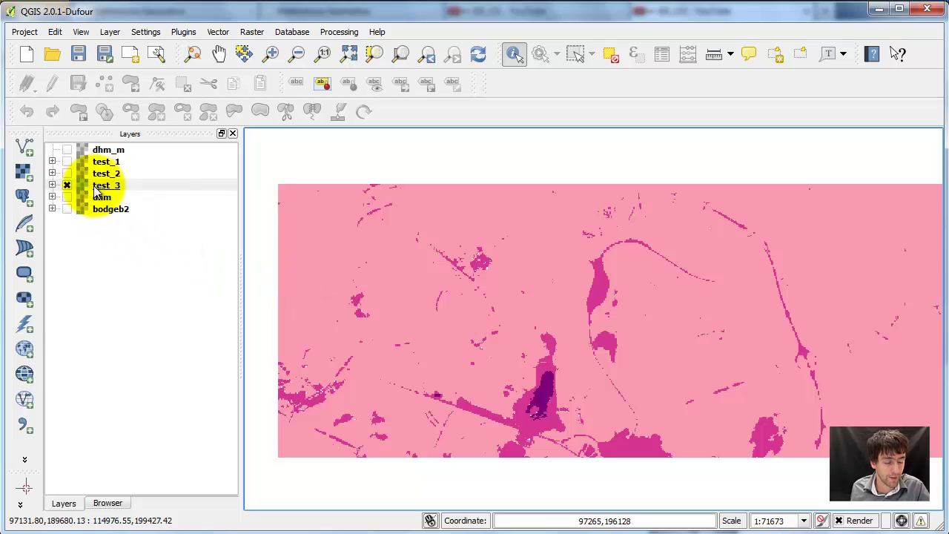
- Hide the test_3 layer and show the dhm layer again
left_click(66, 185)
left_click(67, 197)
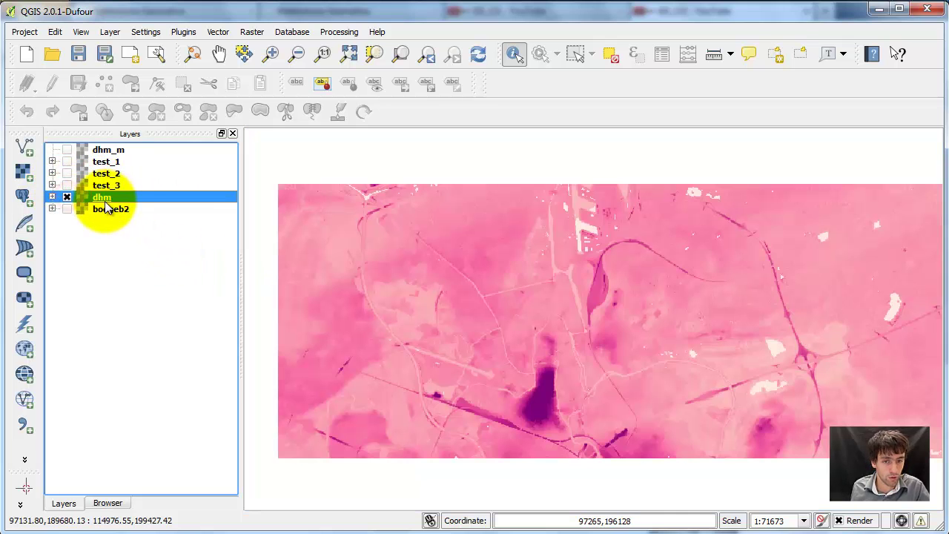
- Set the dhm layer's color interpolation to Discrete and apply the style
double_click(104, 200)
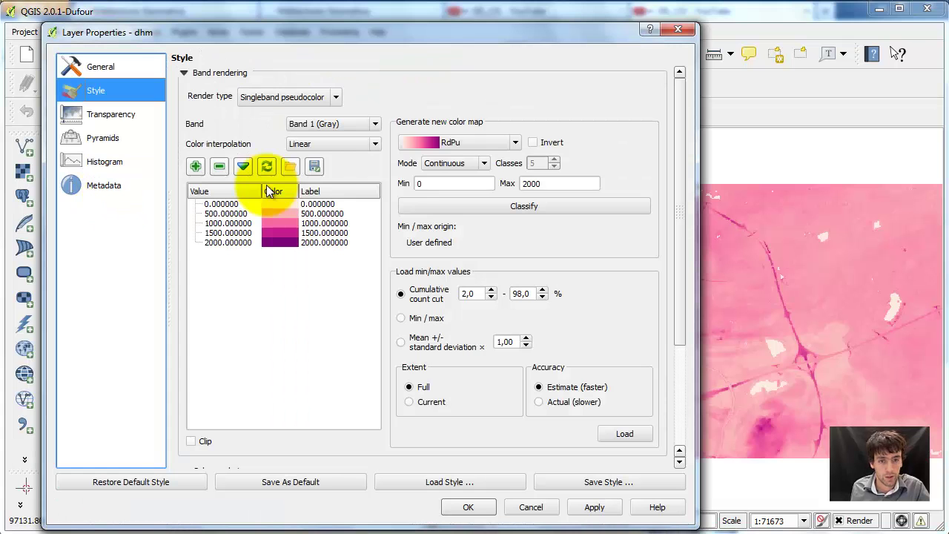
left_click(340, 147)
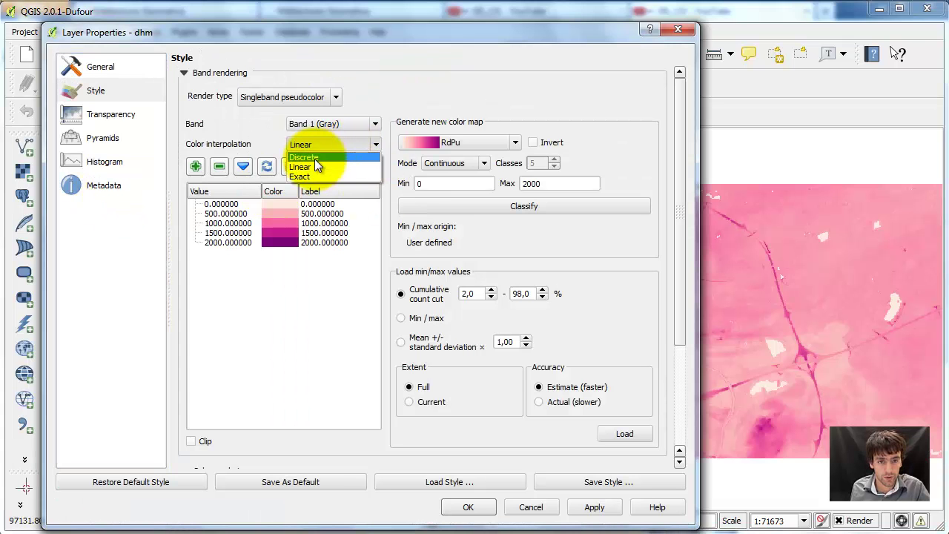
left_click(308, 164)
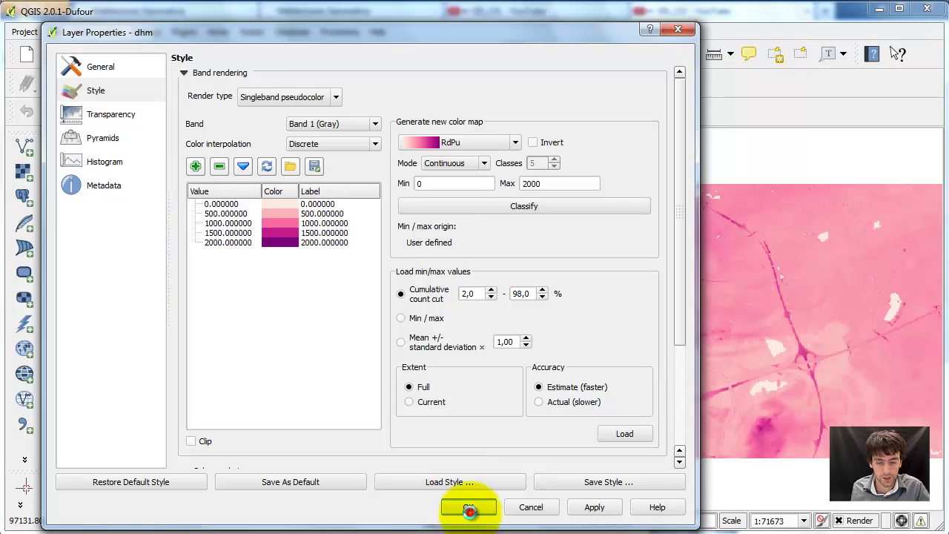
left_click(468, 508)
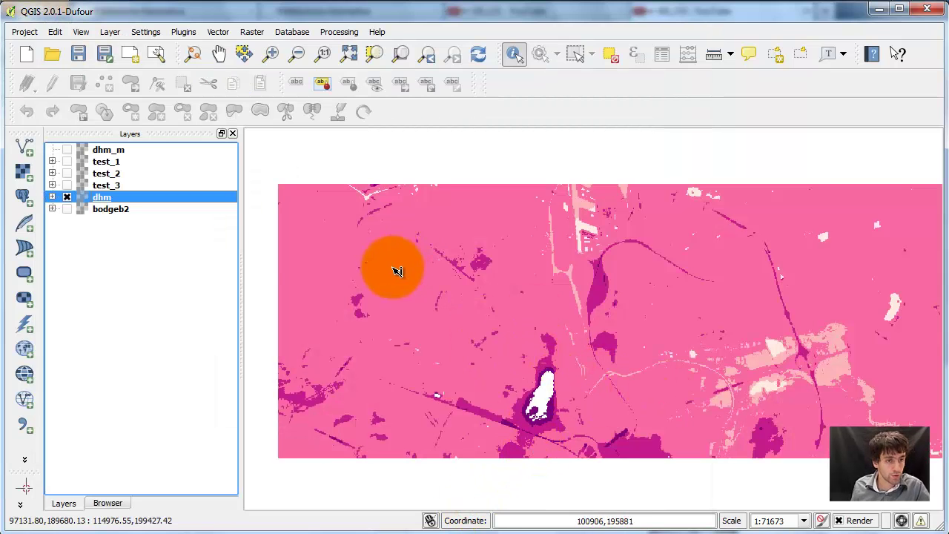
- Compare the test_3 raster with the discretely coloured dhm by showing each layer alone, ending on dhm
left_click(66, 196)
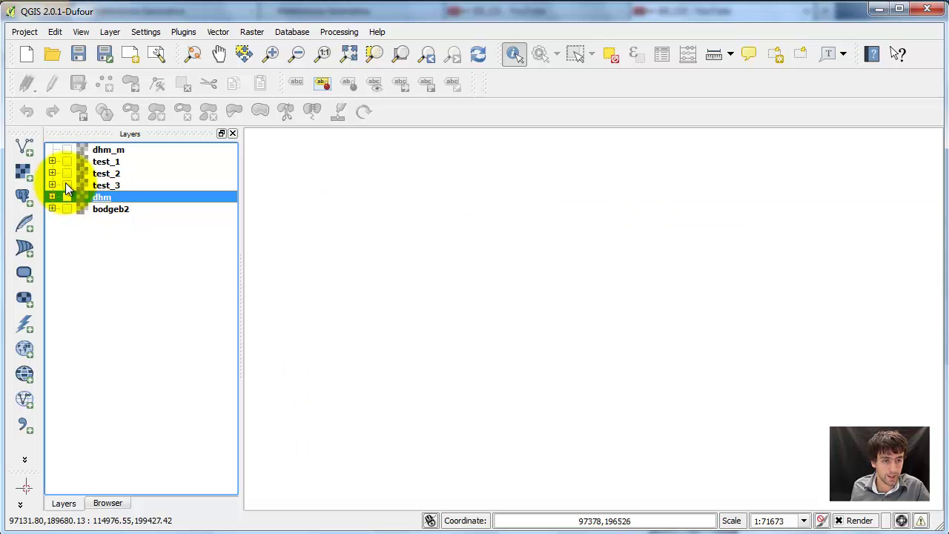
left_click(66, 185)
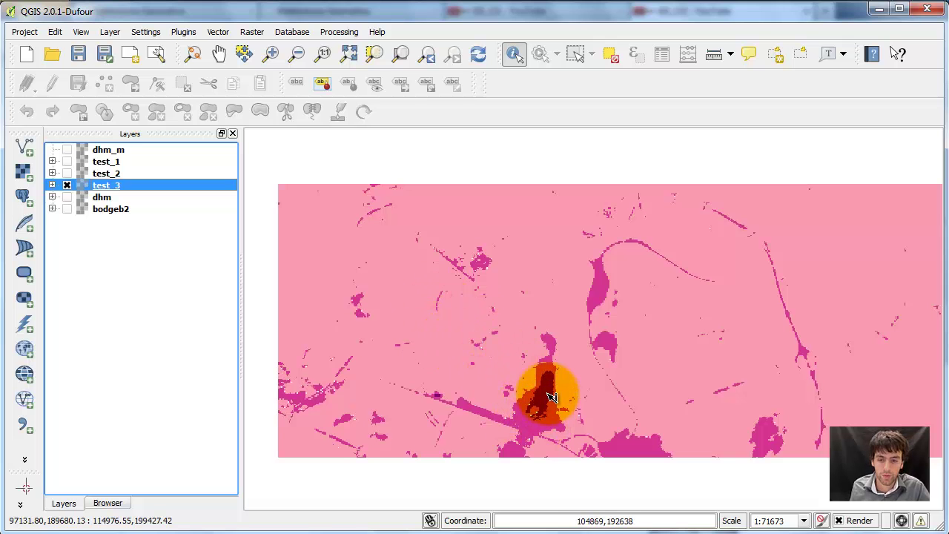
left_click(66, 185)
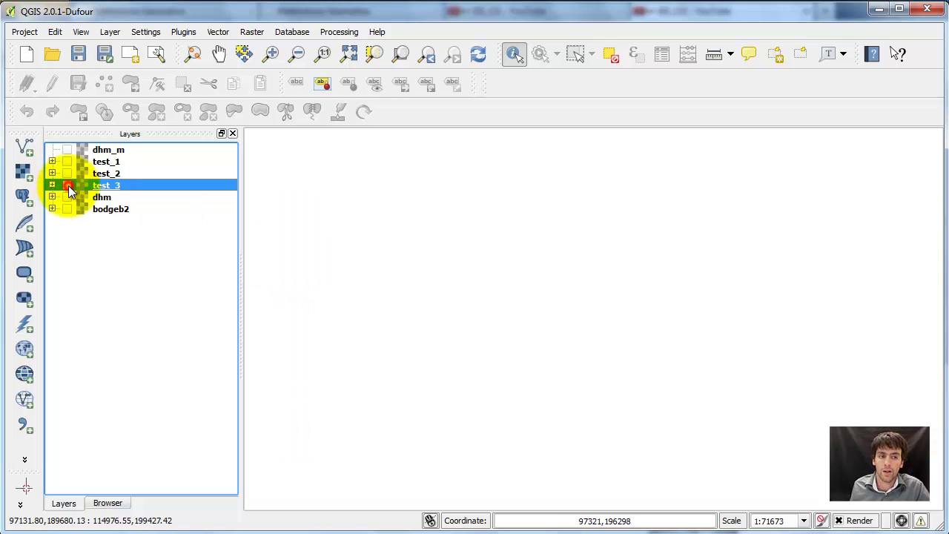
left_click(67, 196)
- Identify the dhm raster value in the large pink area of the map and hide the dhm layer
right_click(106, 199)
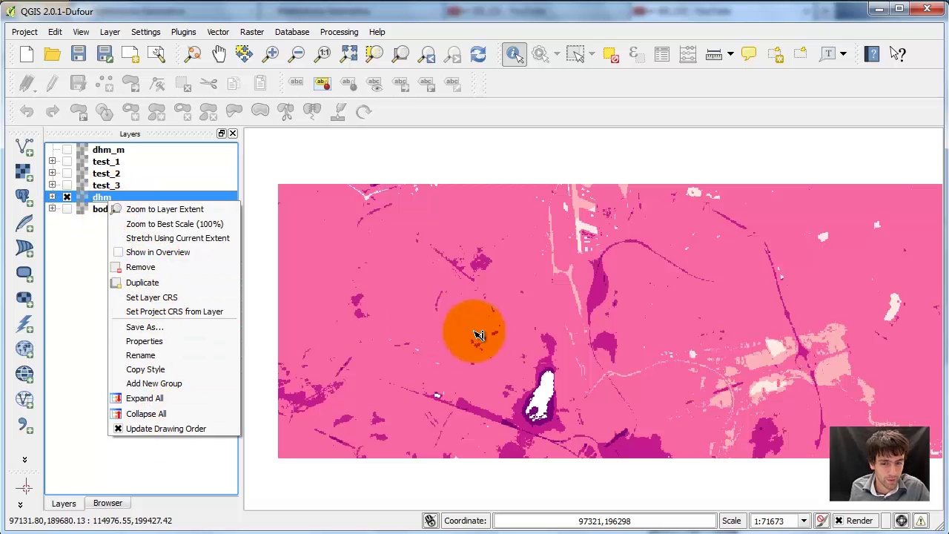
left_click(509, 381)
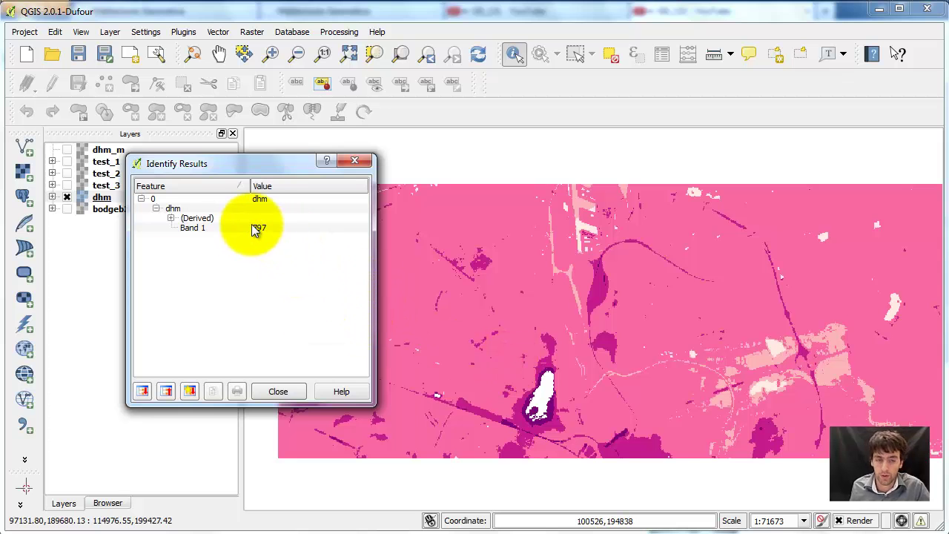
left_click(289, 393)
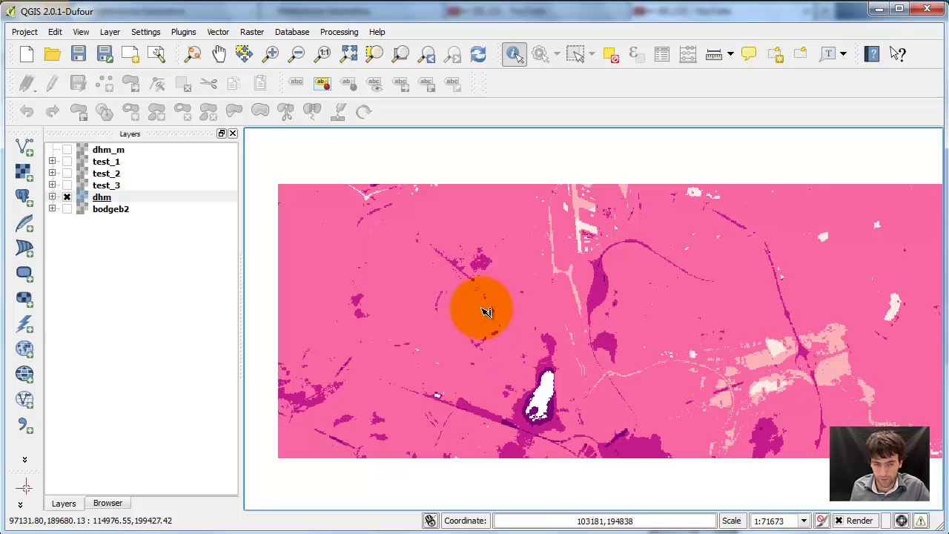
left_click(67, 197)
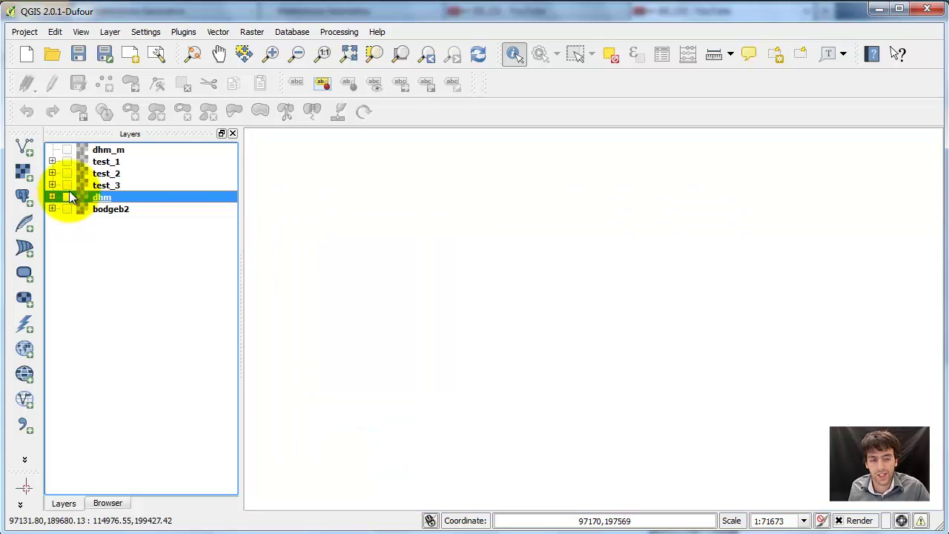